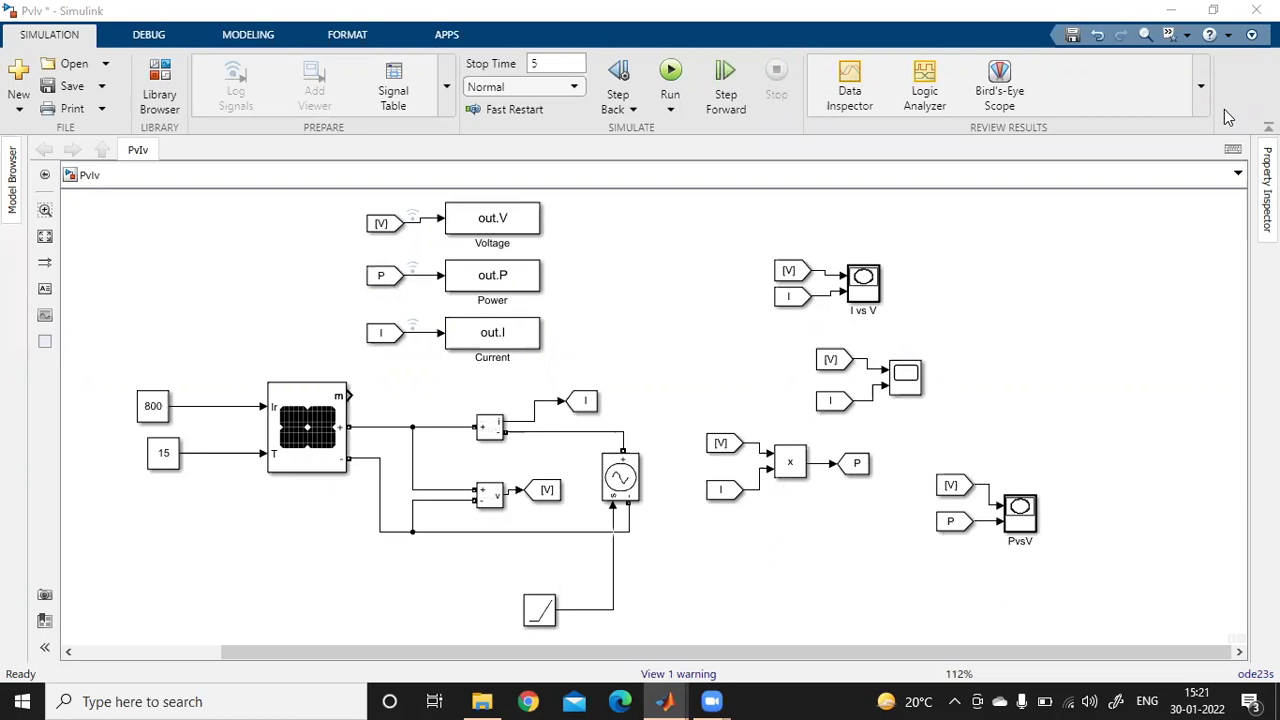
Examine the voltage and current measurement blocks, their Goto tags and the out.V workspace block in the PV model.
{"action": "left_click", "coordinate": [556, 498]}
{"action": "left_click", "coordinate": [490, 494]}
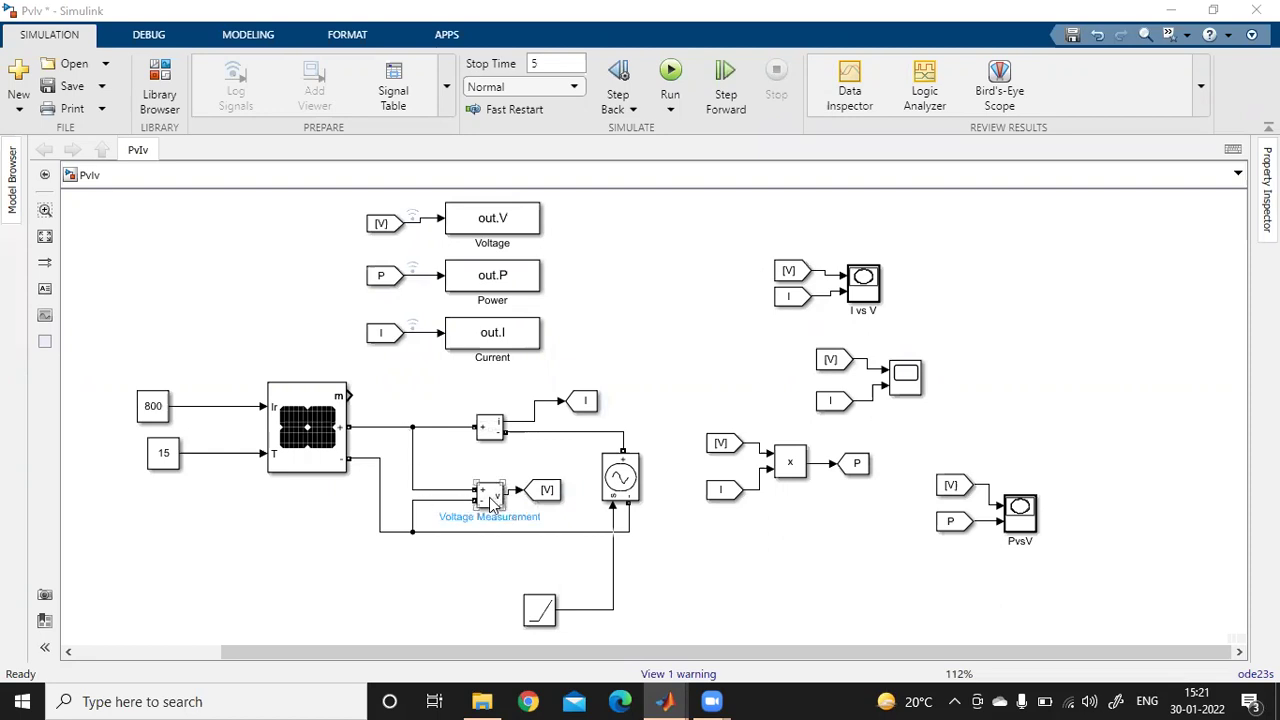
{"action": "left_click", "coordinate": [491, 429]}
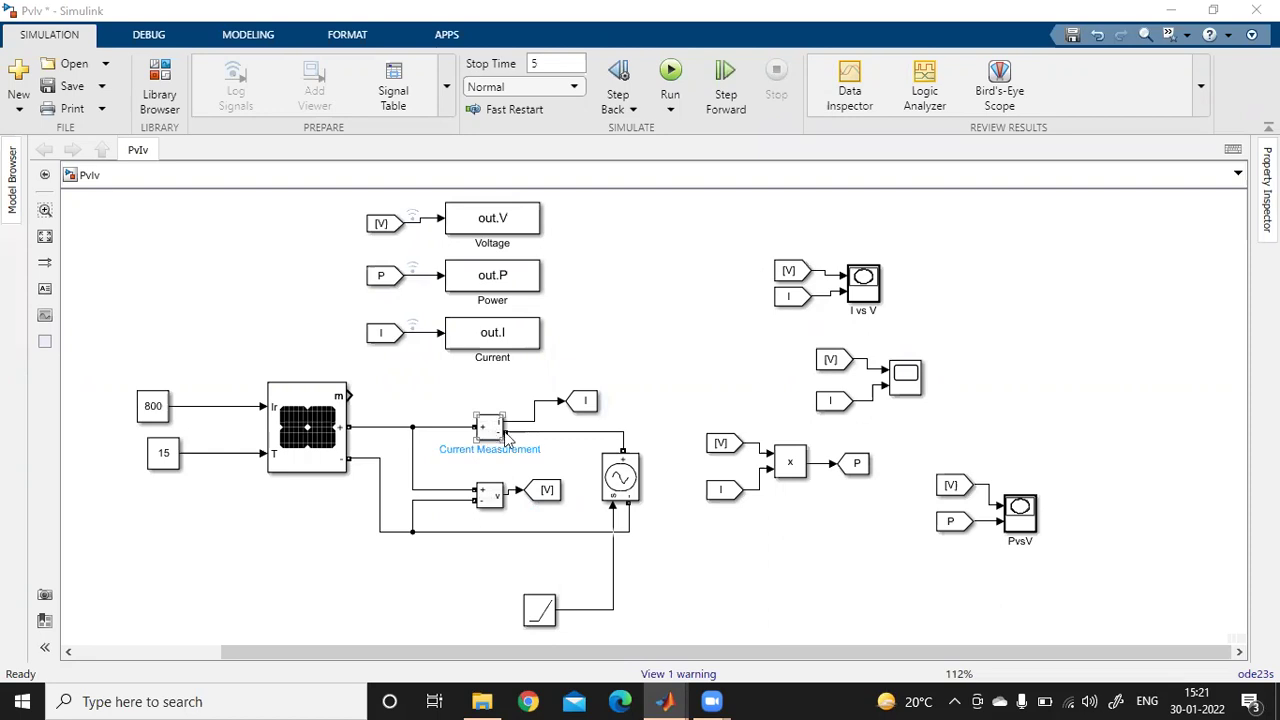
{"action": "left_click", "coordinate": [586, 402]}
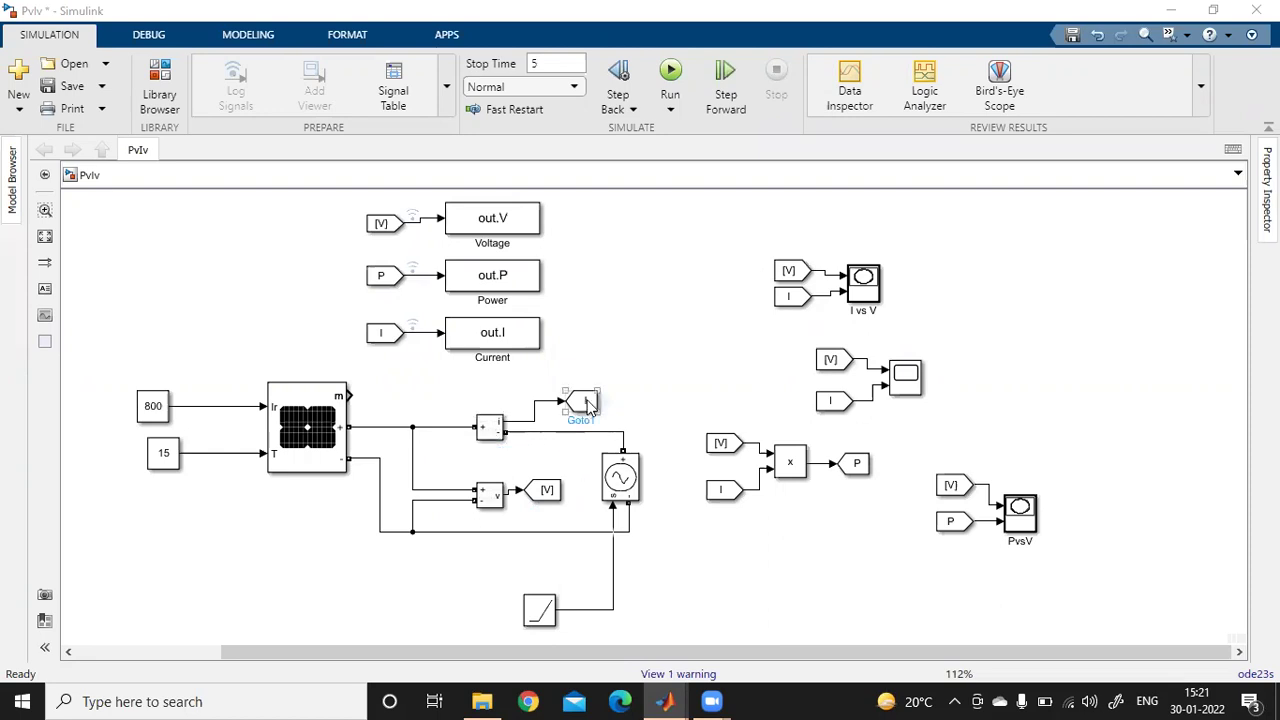
{"action": "left_click", "coordinate": [546, 491]}
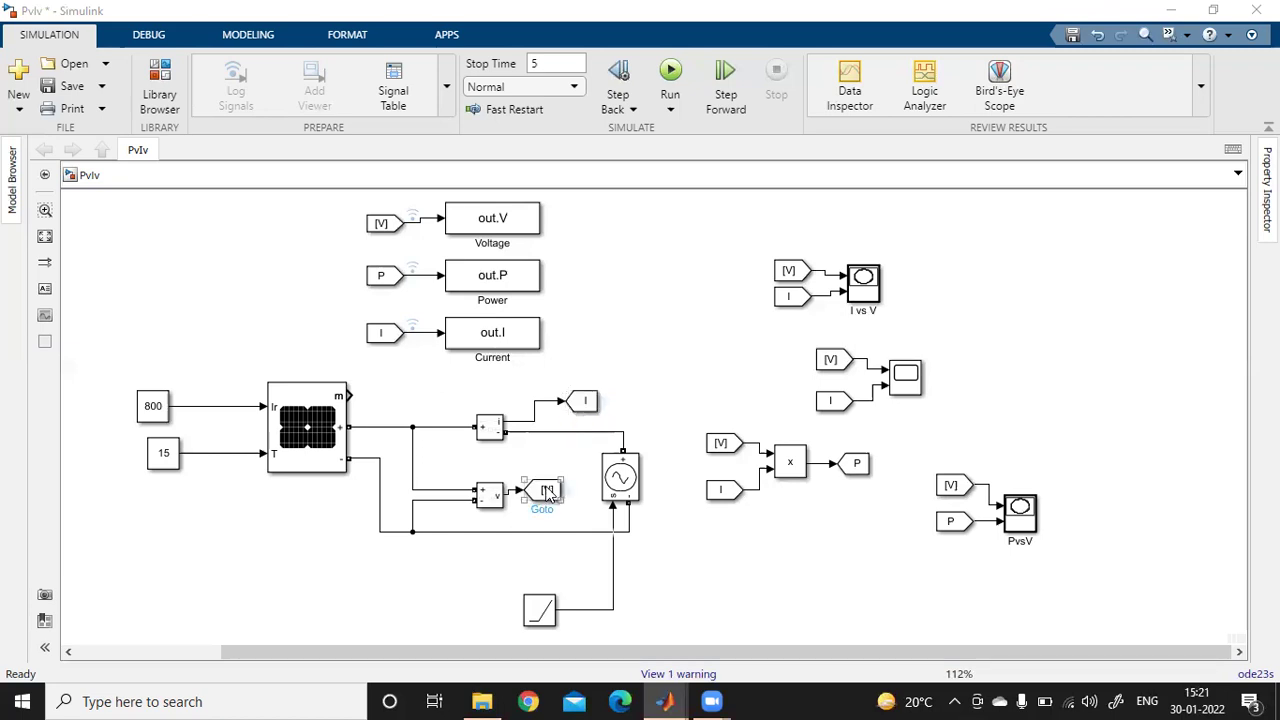
{"action": "left_click", "coordinate": [487, 229]}
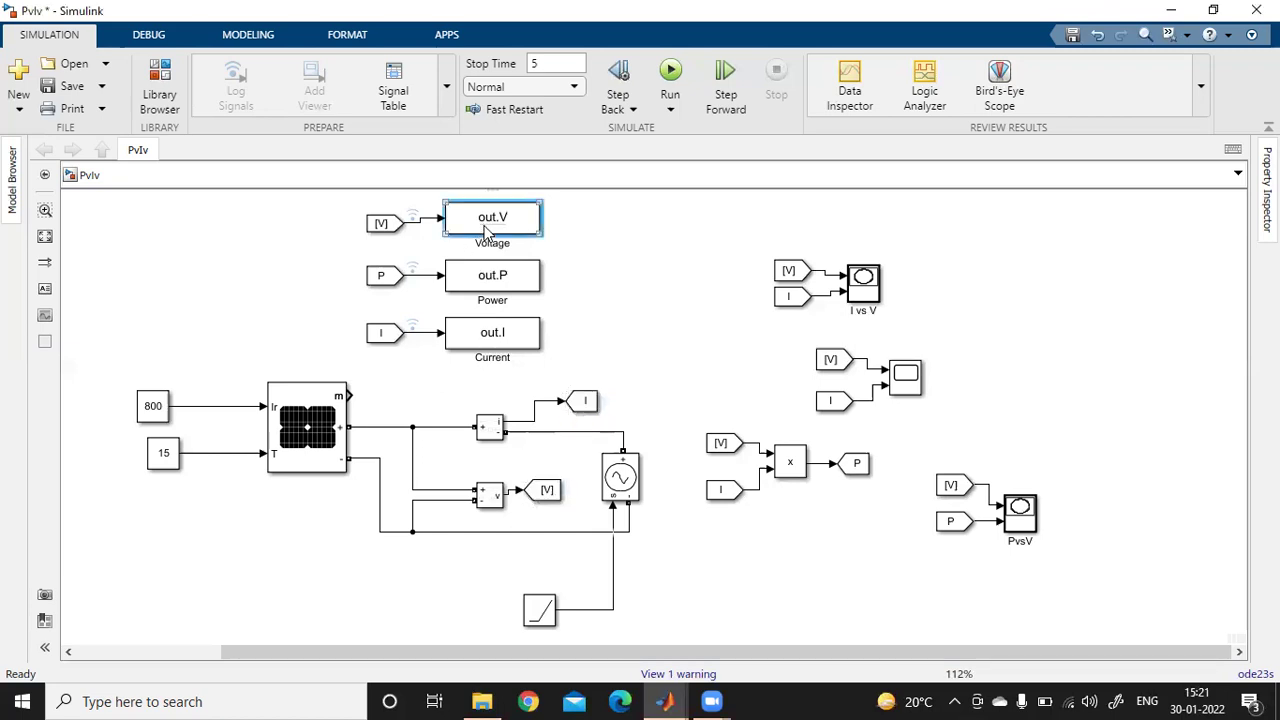
Add a To Workspace block beside the out.V block and set its variable name to Voltage.
{"action": "double_click", "coordinate": [604, 246]}
{"action": "double_click", "coordinate": [604, 246]}
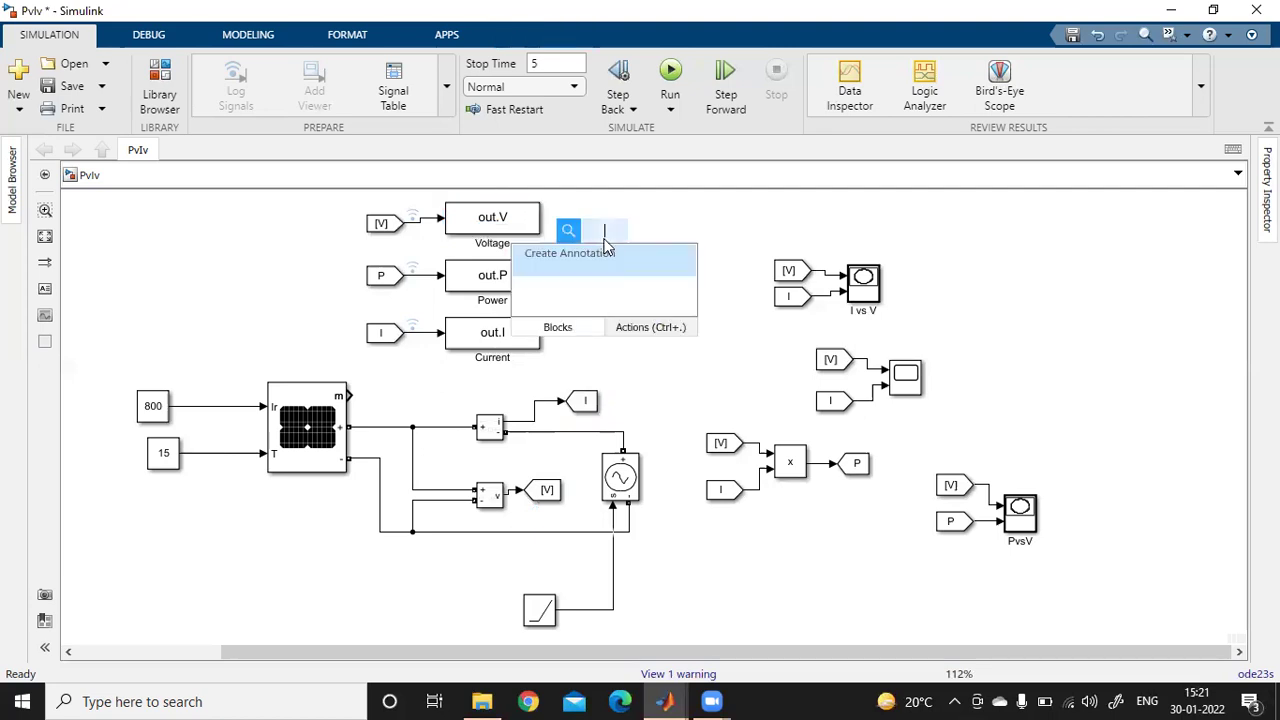
{"action": "type", "text": "to"}
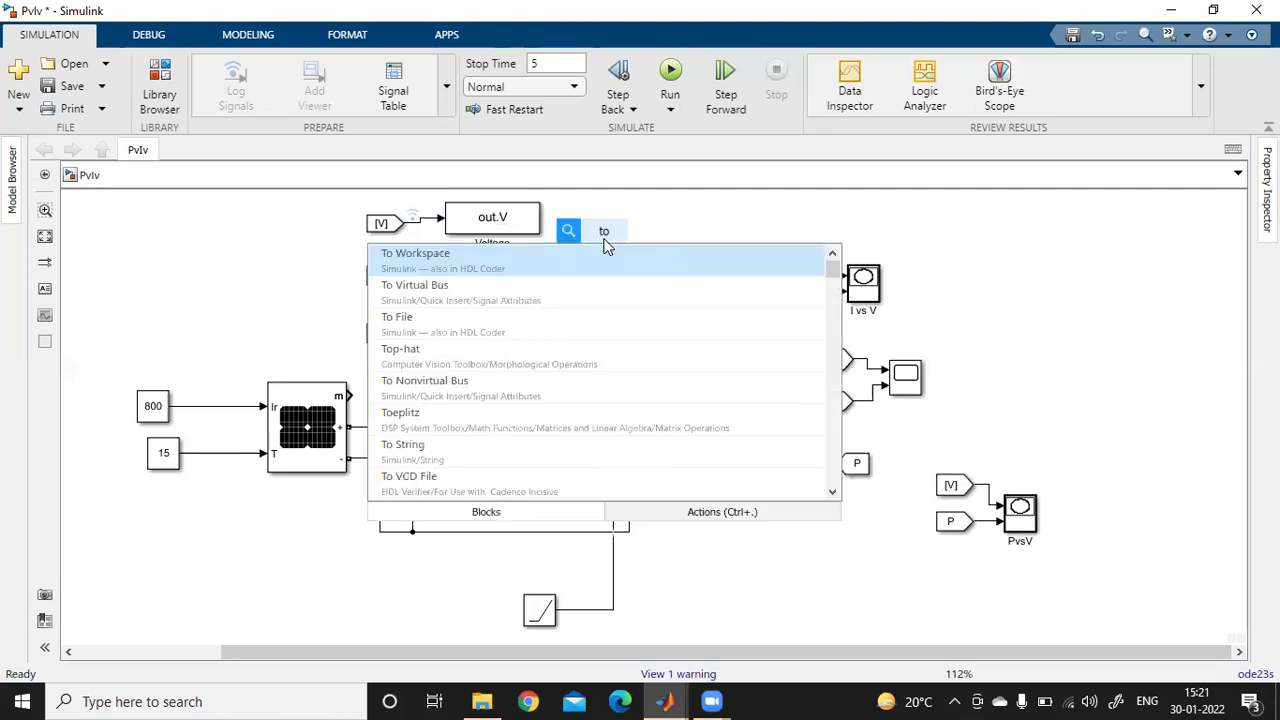
{"action": "left_click", "coordinate": [465, 256]}
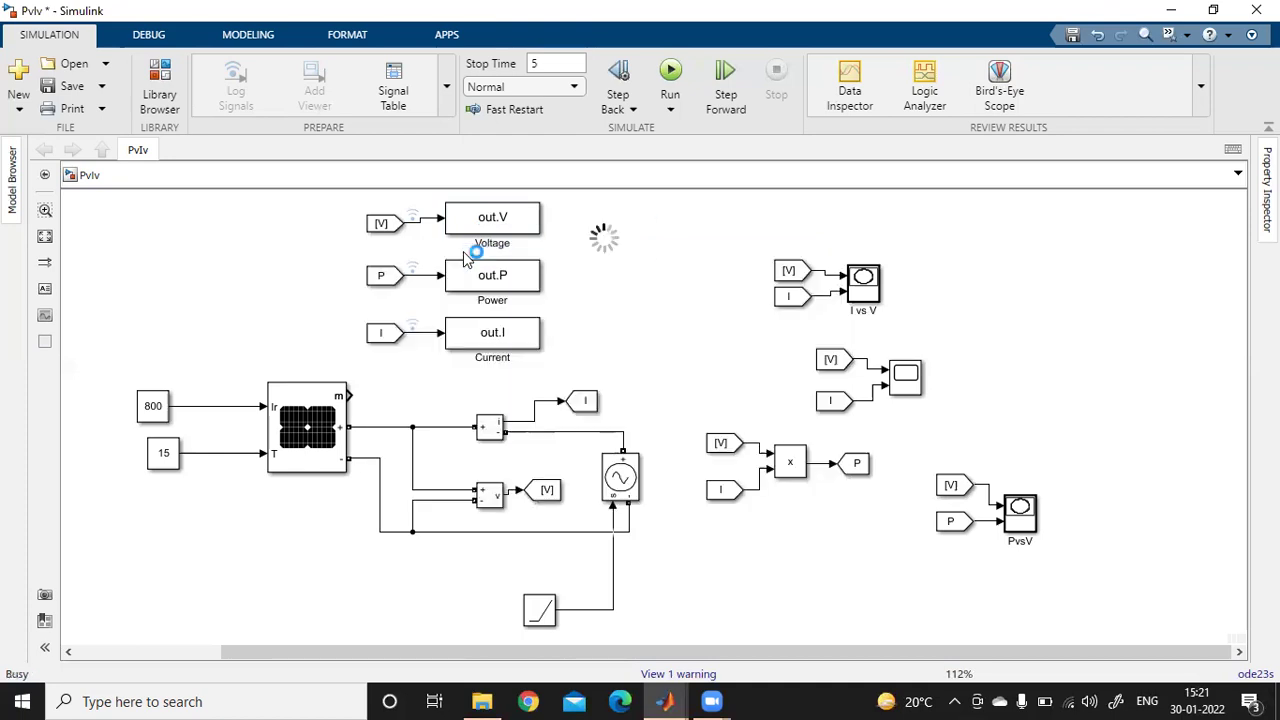
{"action": "left_click", "coordinate": [600, 238]}
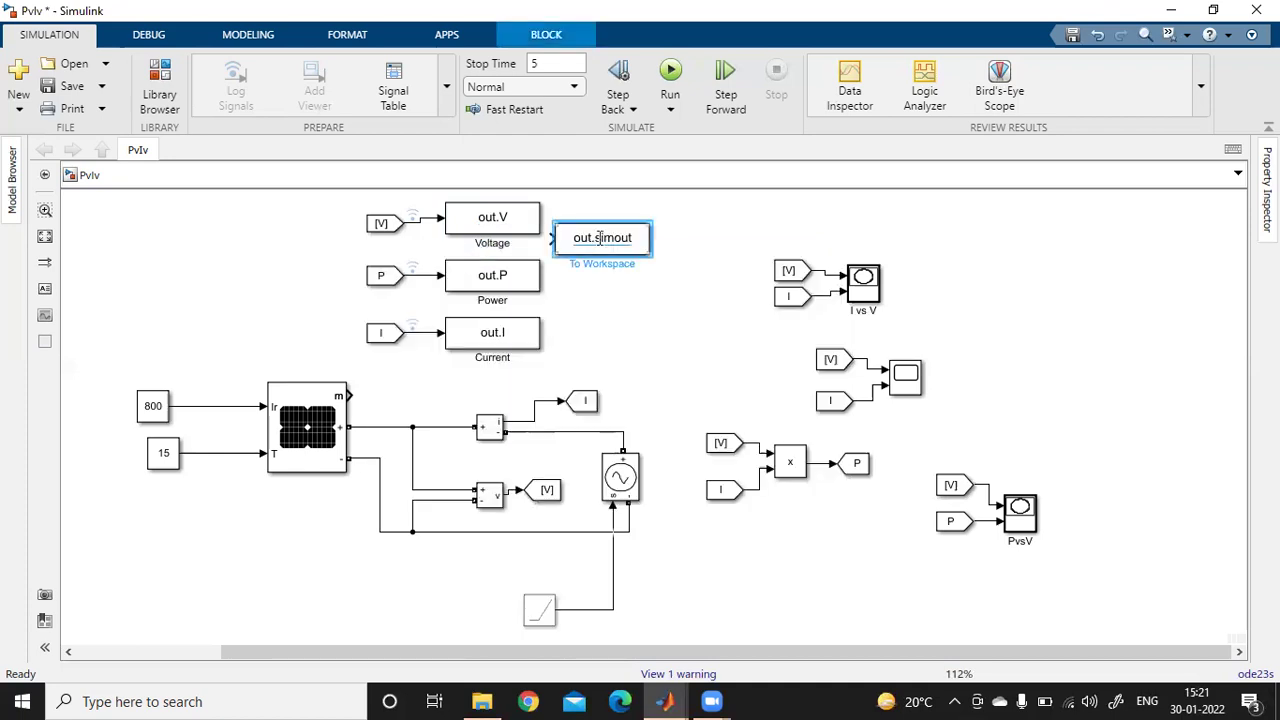
{"action": "double_click", "coordinate": [600, 238]}
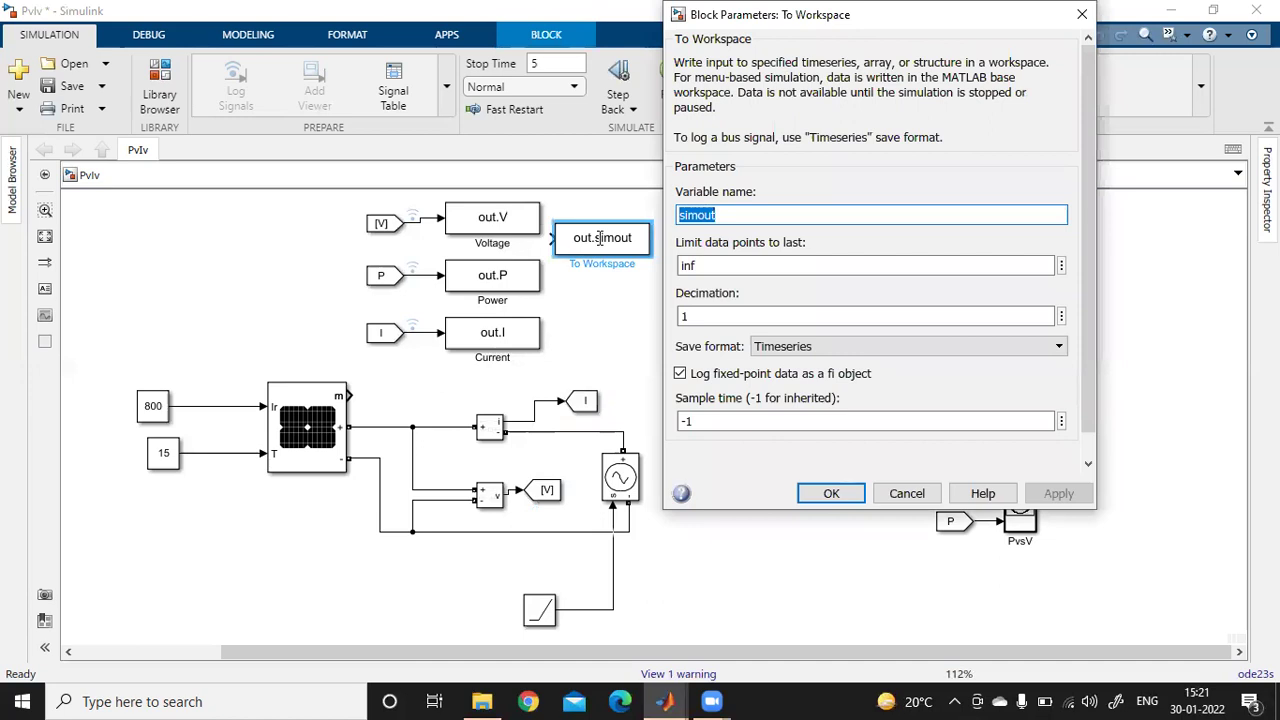
{"action": "type", "text": "V"}
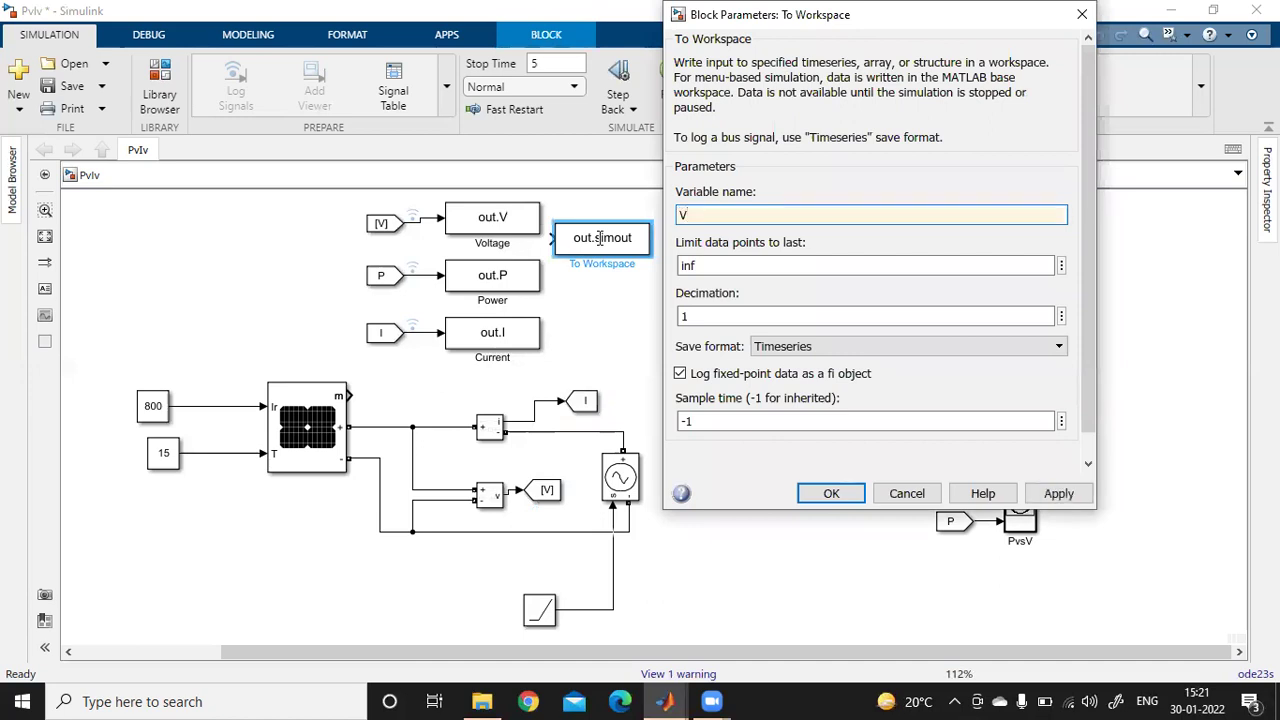
{"action": "type", "text": "oltage"}
{"action": "key", "text": "Return"}
Delete the extra To Workspace block beside the out.V block.
{"action": "left_click", "coordinate": [606, 238]}
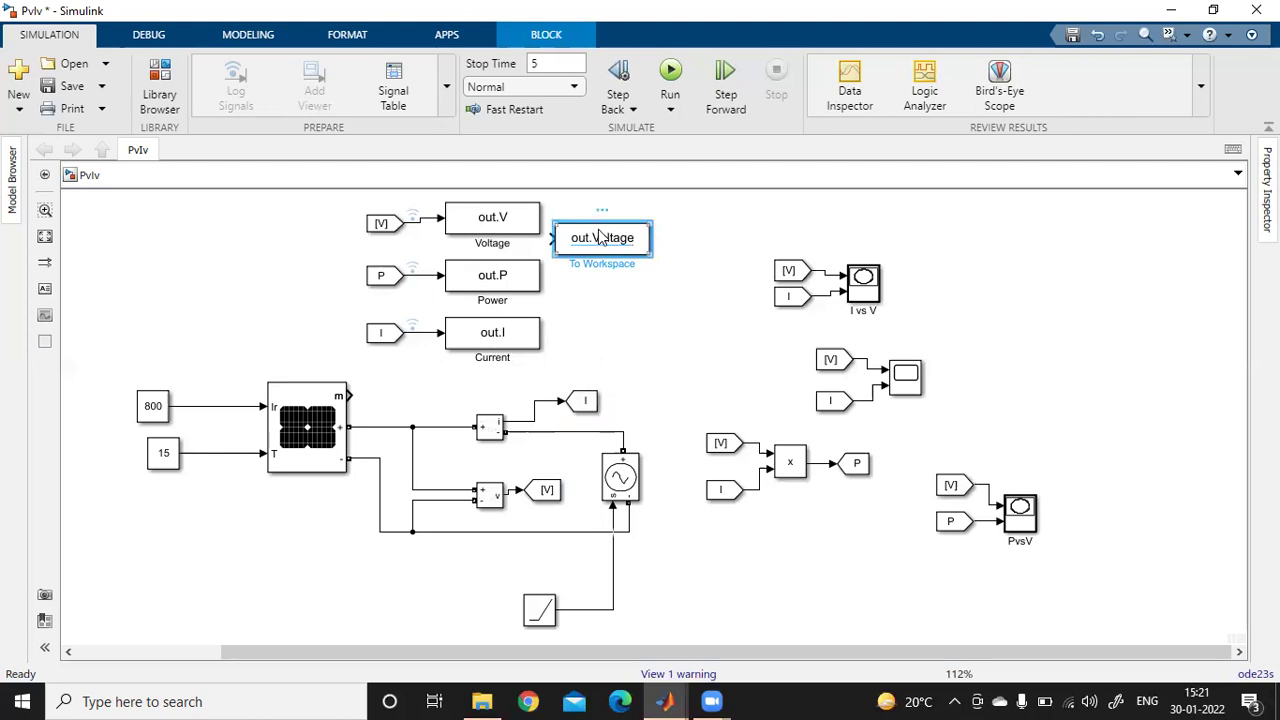
{"action": "key", "text": "Delete"}
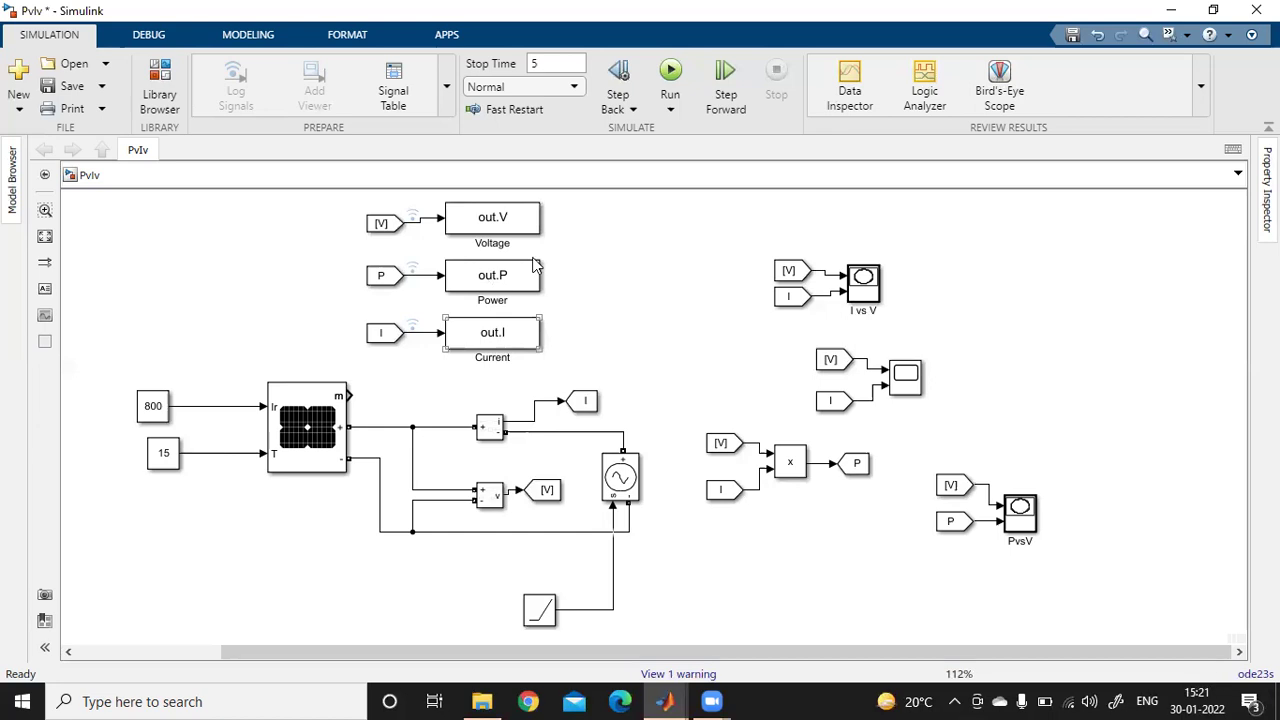
Run the PV simulation with the irradiance constant at 800 and close the resulting XY plot windows.
{"action": "left_click", "coordinate": [667, 80]}
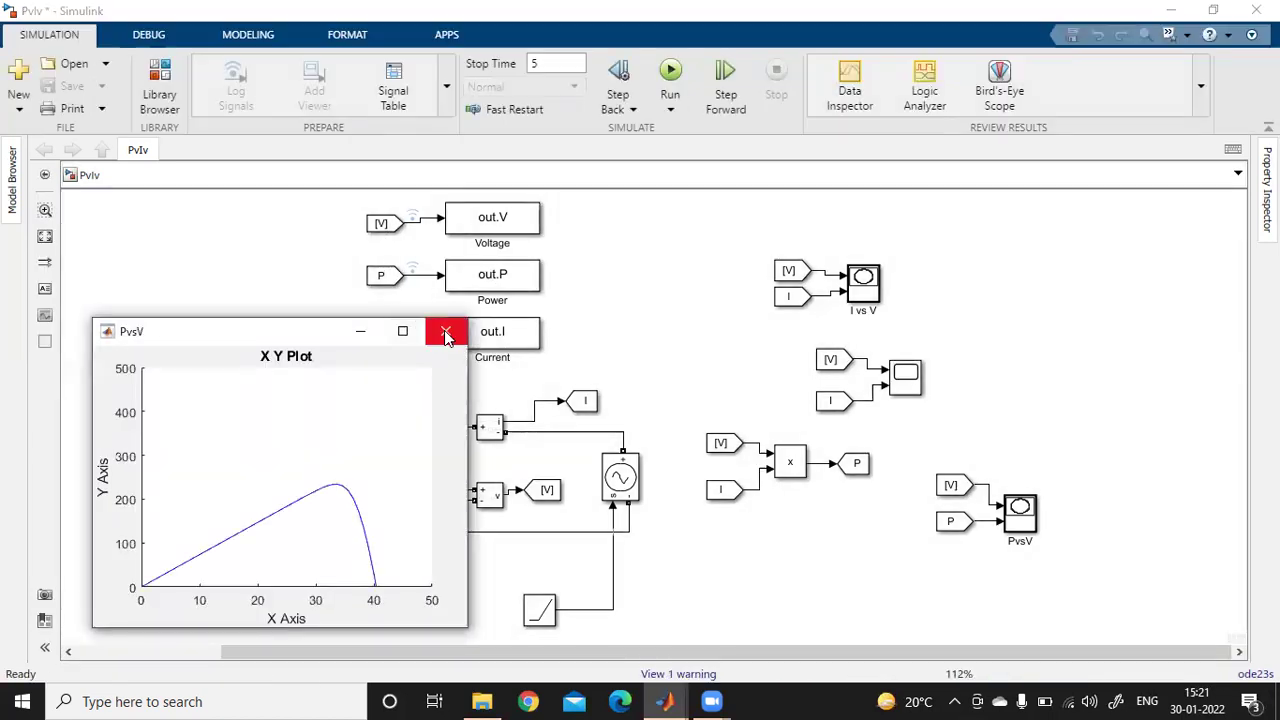
{"action": "left_click", "coordinate": [444, 330]}
{"action": "left_click", "coordinate": [456, 334]}
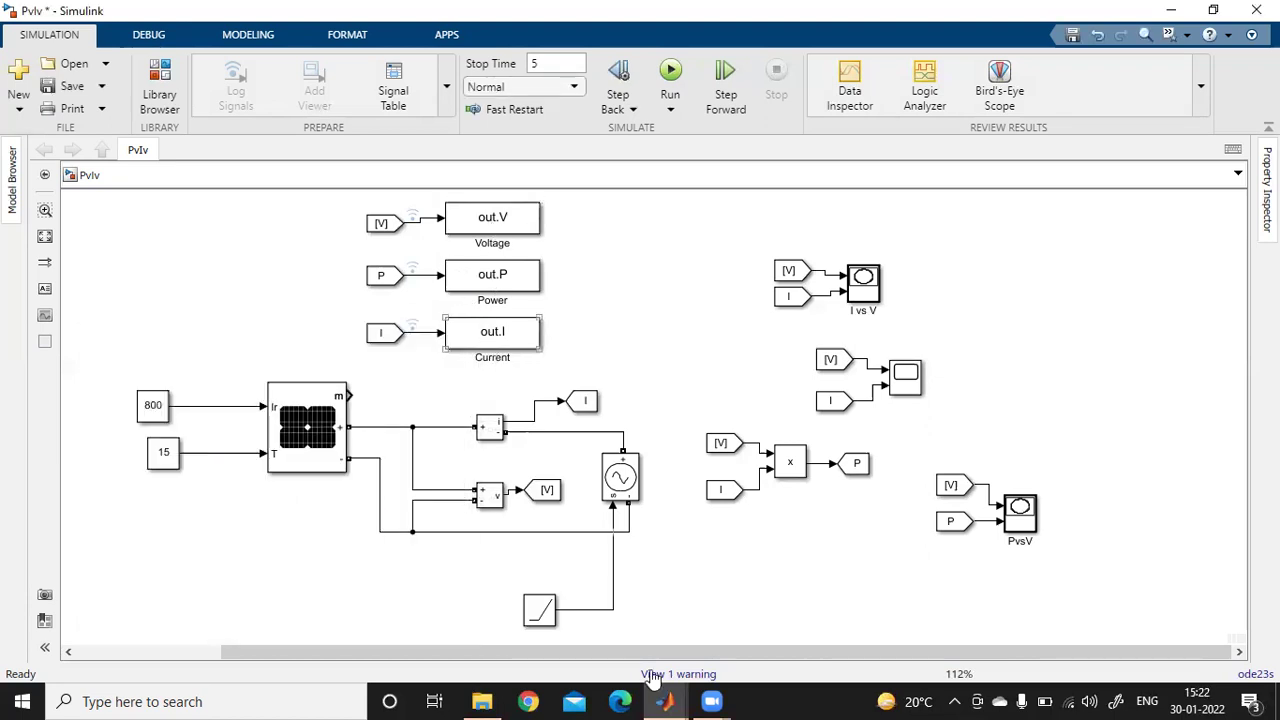
Switch to MATLAB and inspect the simulation output variable out and its I data, closing both variable views when finished.
{"action": "mouse_move", "coordinate": [664, 700]}
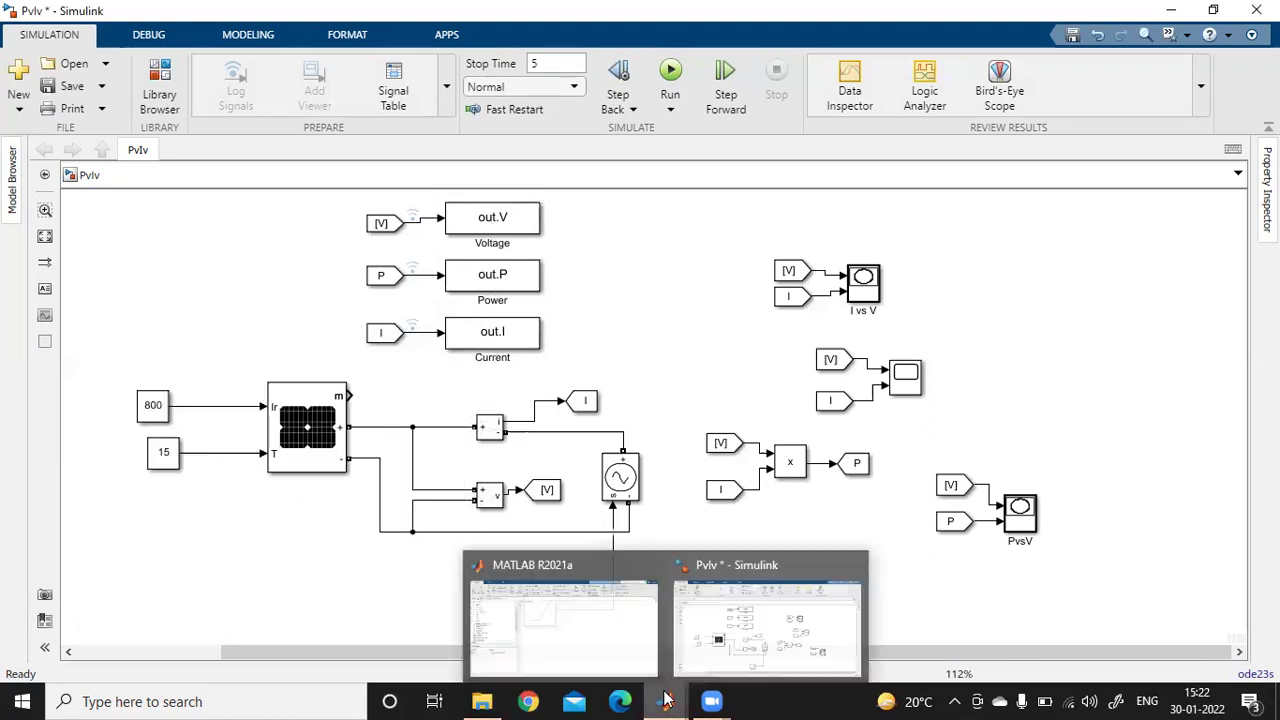
{"action": "left_click", "coordinate": [586, 645]}
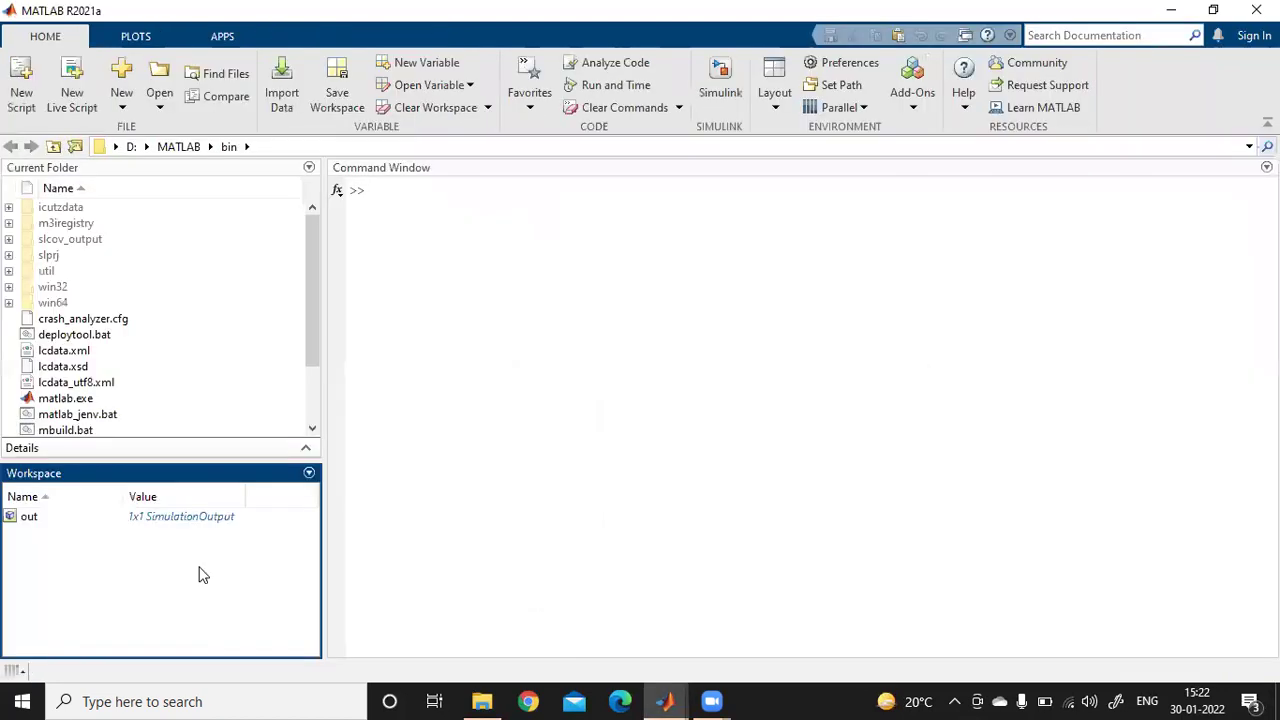
{"action": "double_click", "coordinate": [27, 518]}
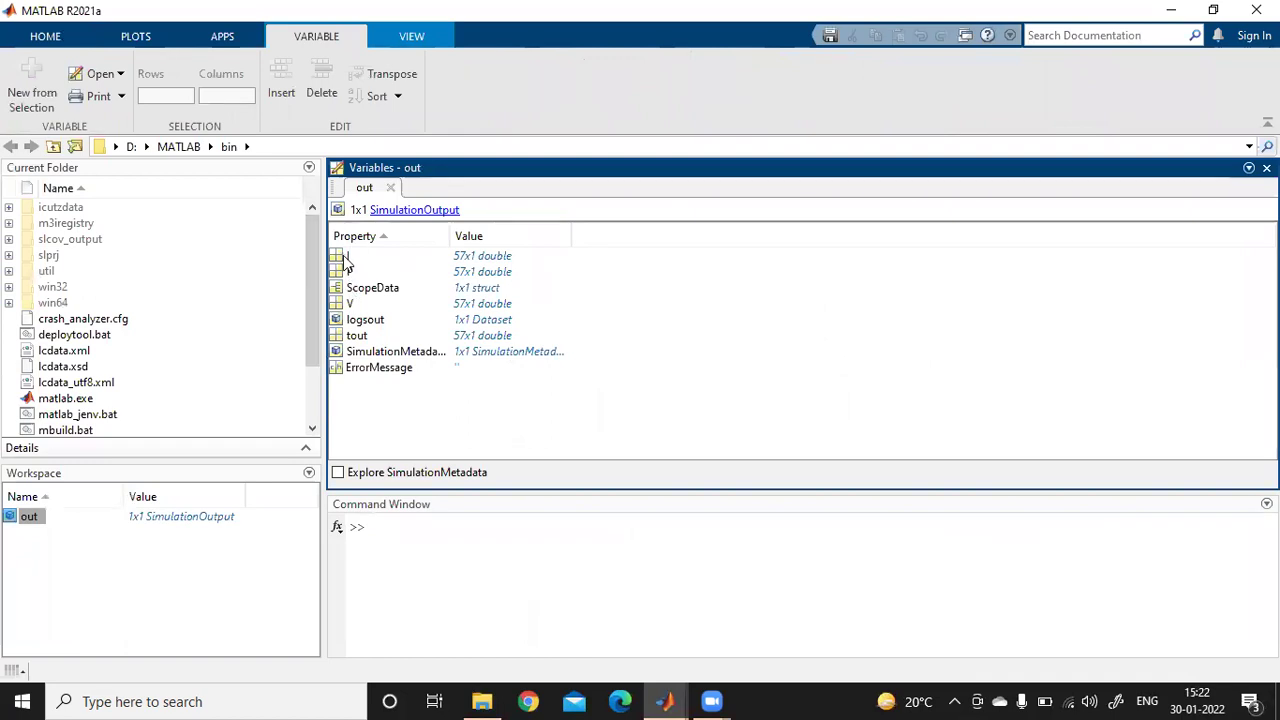
{"action": "double_click", "coordinate": [345, 257]}
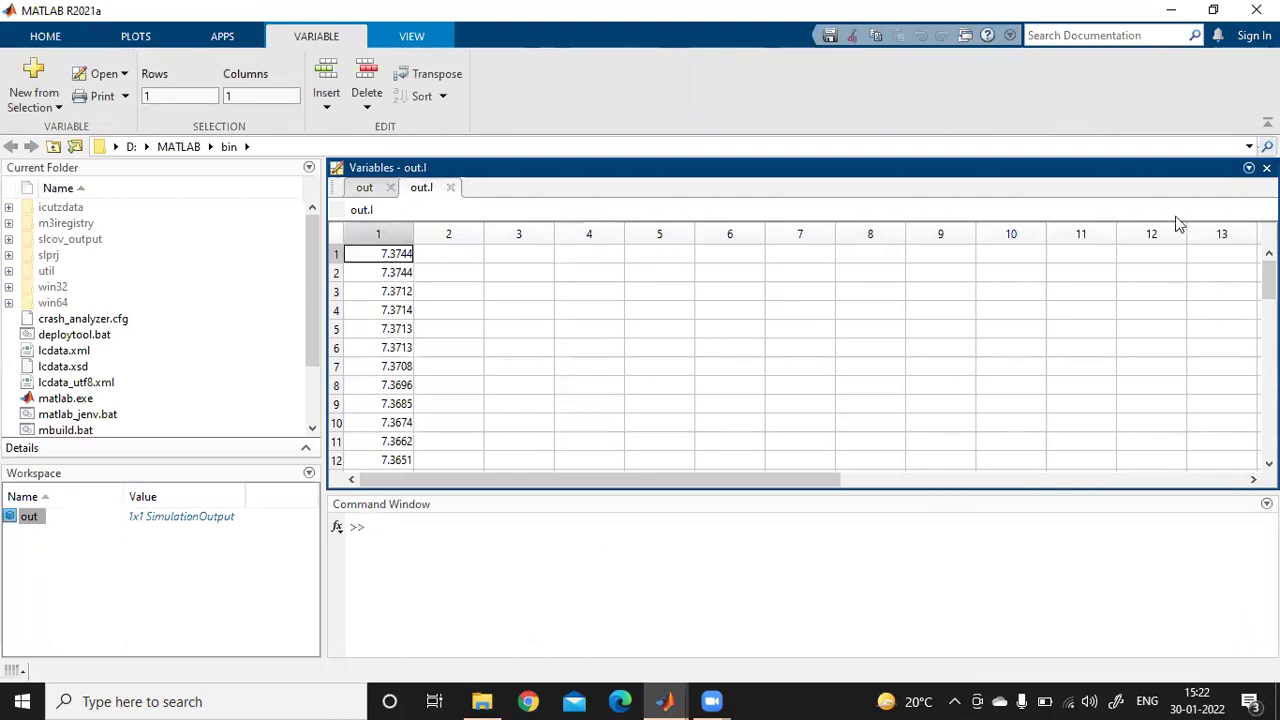
{"action": "key", "text": "ctrl+w"}
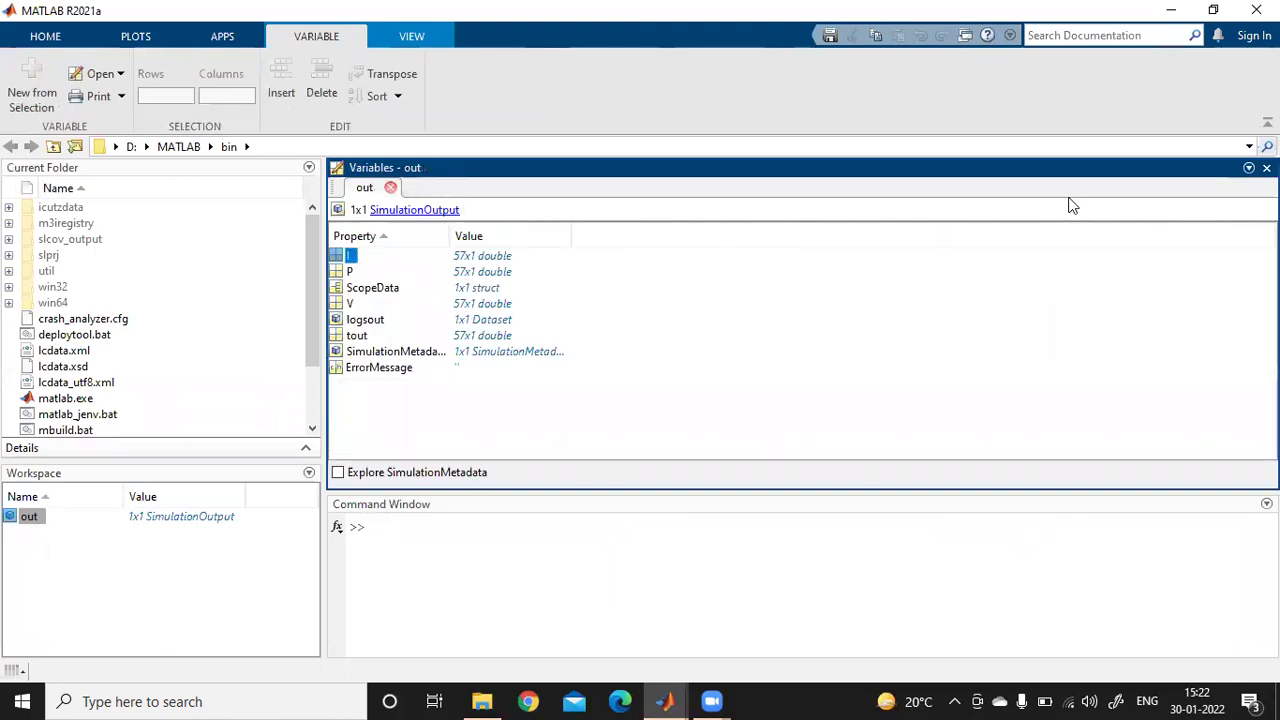
{"action": "key", "text": "ctrl+w"}
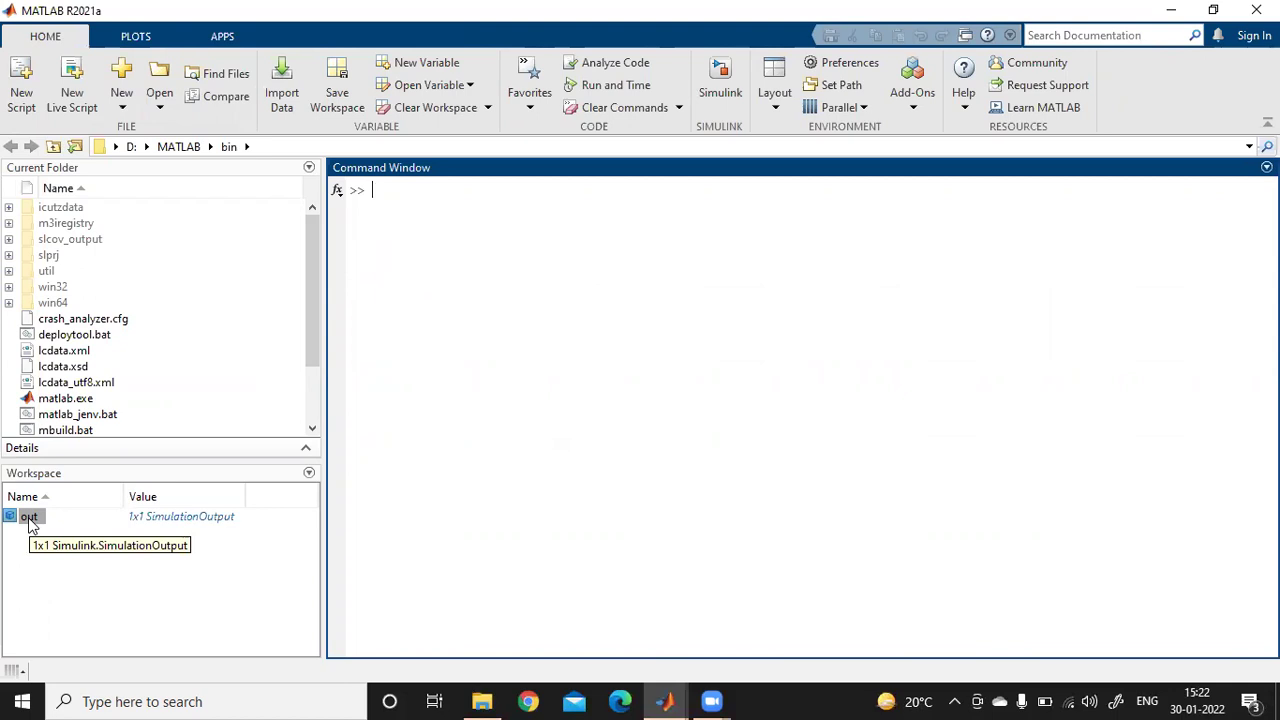
Assign the simulated voltage data to a workspace variable with voltage=out.V.
{"action": "type", "text": "voltage="}
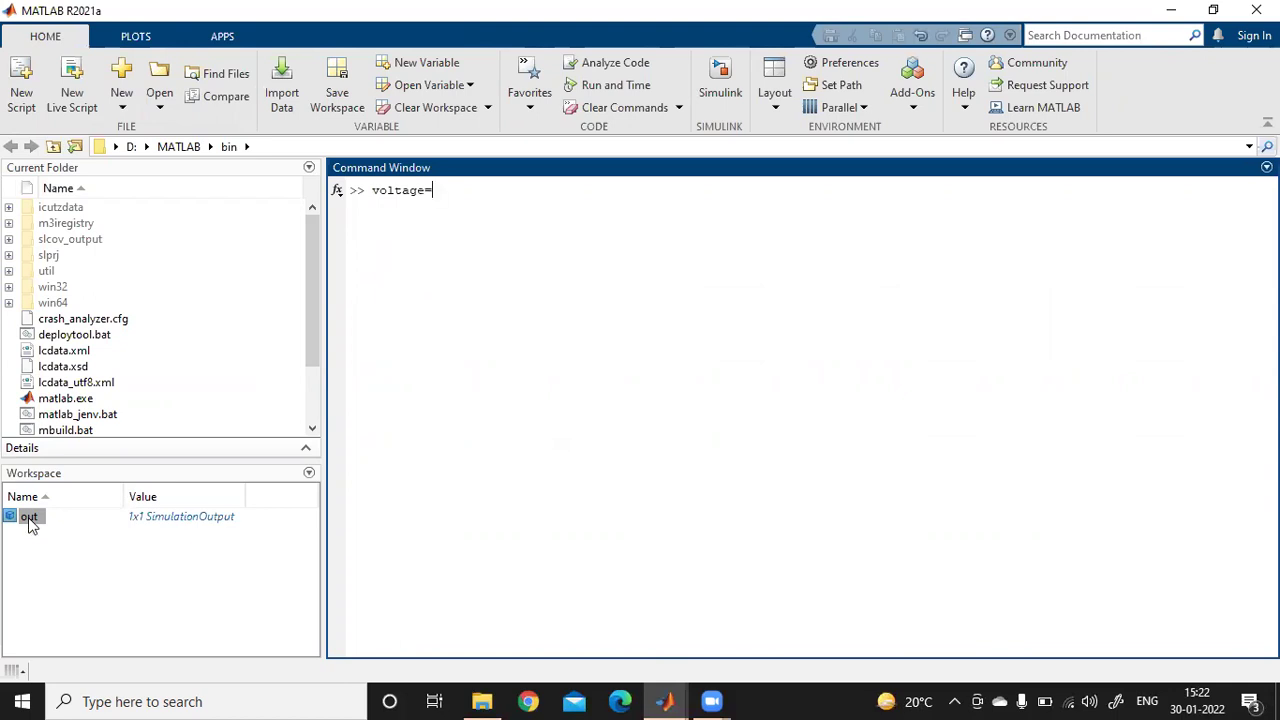
{"action": "type", "text": "out.V"}
{"action": "key", "text": "Return"}
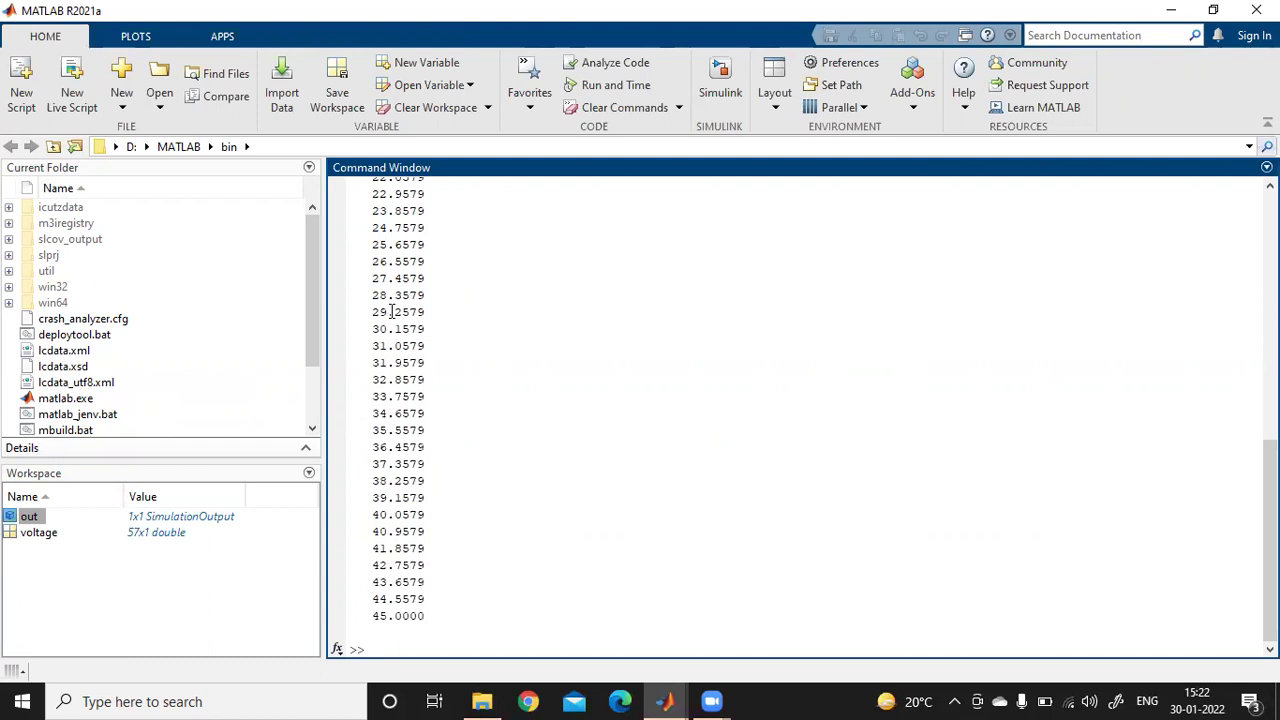
Assign the simulated current data to a workspace variable with current=out.I;, checking the signal name in the Simulink model.
{"action": "type", "text": "current="}
{"action": "mouse_move", "coordinate": [660, 698]}
{"action": "left_click", "coordinate": [742, 626]}
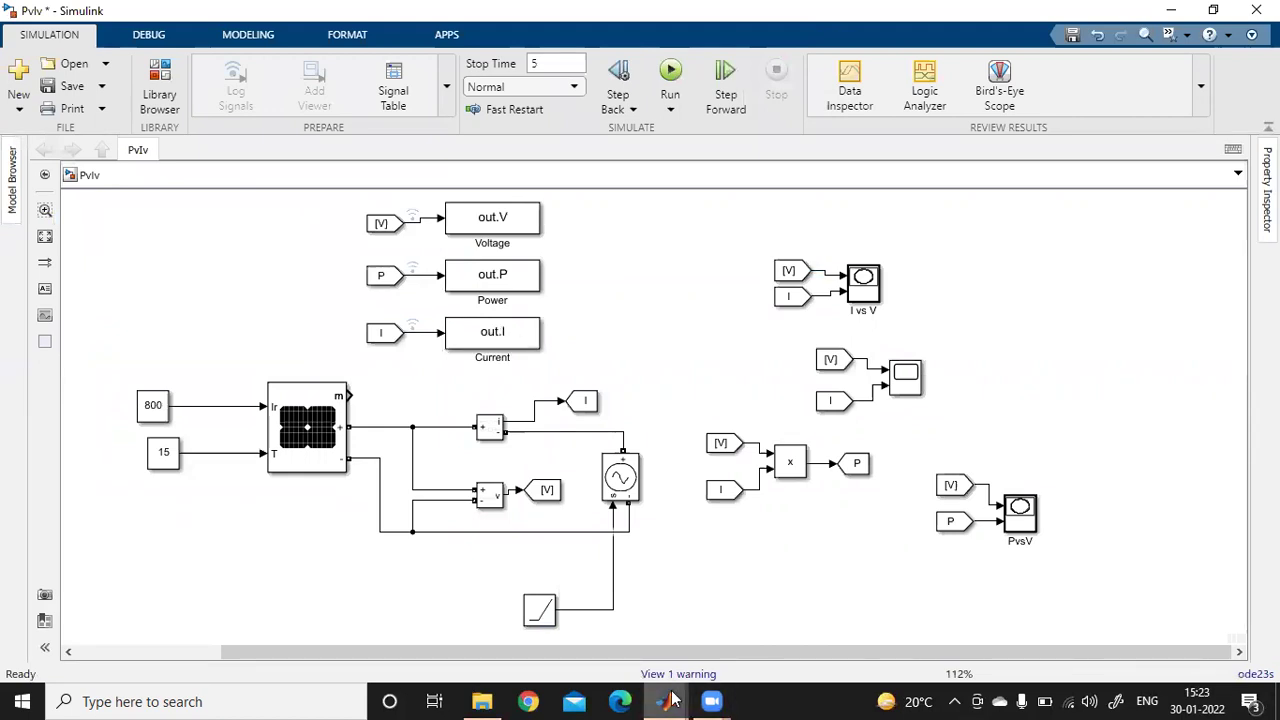
{"action": "mouse_move", "coordinate": [680, 698]}
{"action": "left_click", "coordinate": [605, 615]}
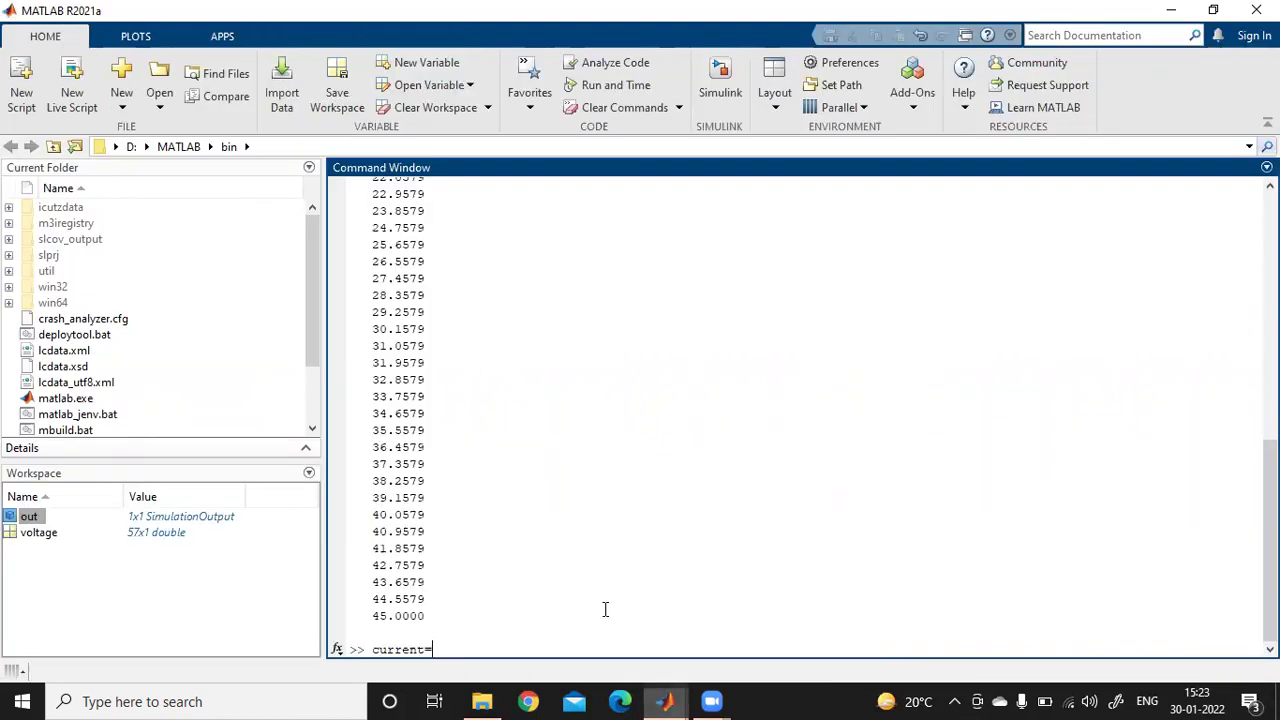
{"action": "type", "text": "out.I;"}
{"action": "key", "text": "Return"}
Assign the simulated power data to a workspace variable with power=out.P;.
{"action": "type", "text": "po"}
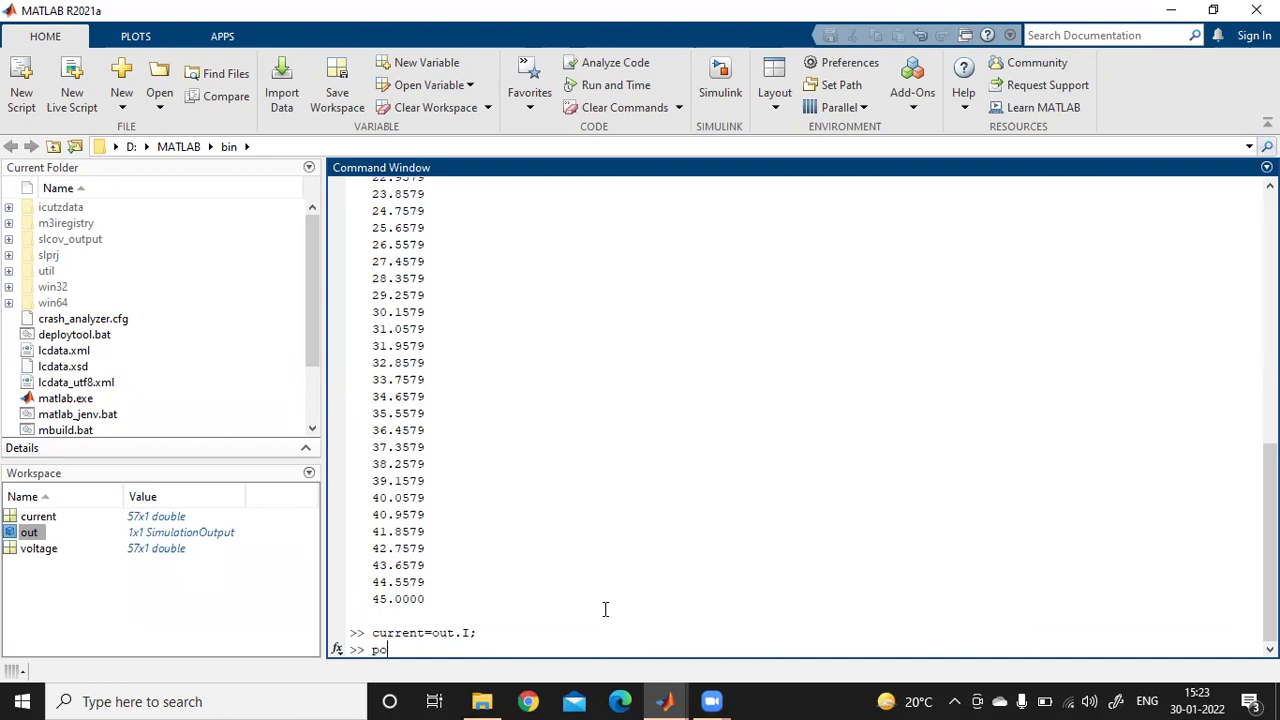
{"action": "type", "text": "wer=out.P;"}
{"action": "key", "text": "Return"}
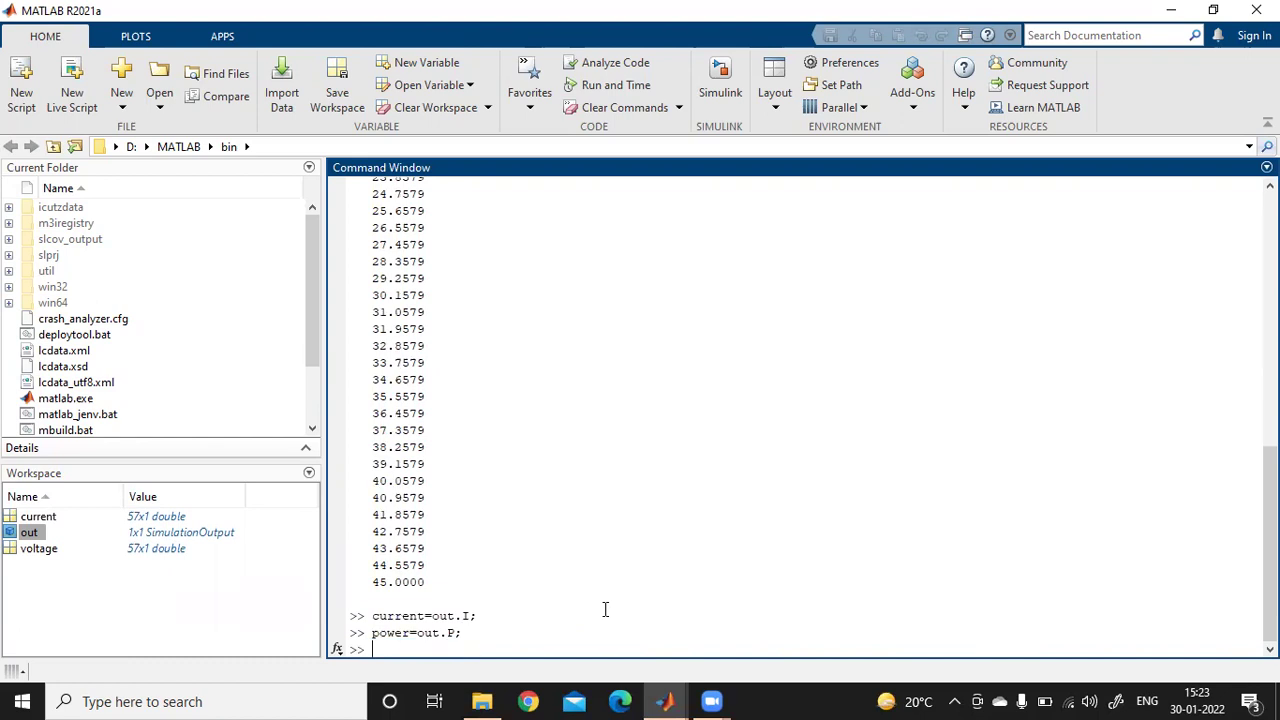
Switch to the Simulink model and set the constant feeding the PV array's Ir input to 1000.
{"action": "mouse_move", "coordinate": [690, 700]}
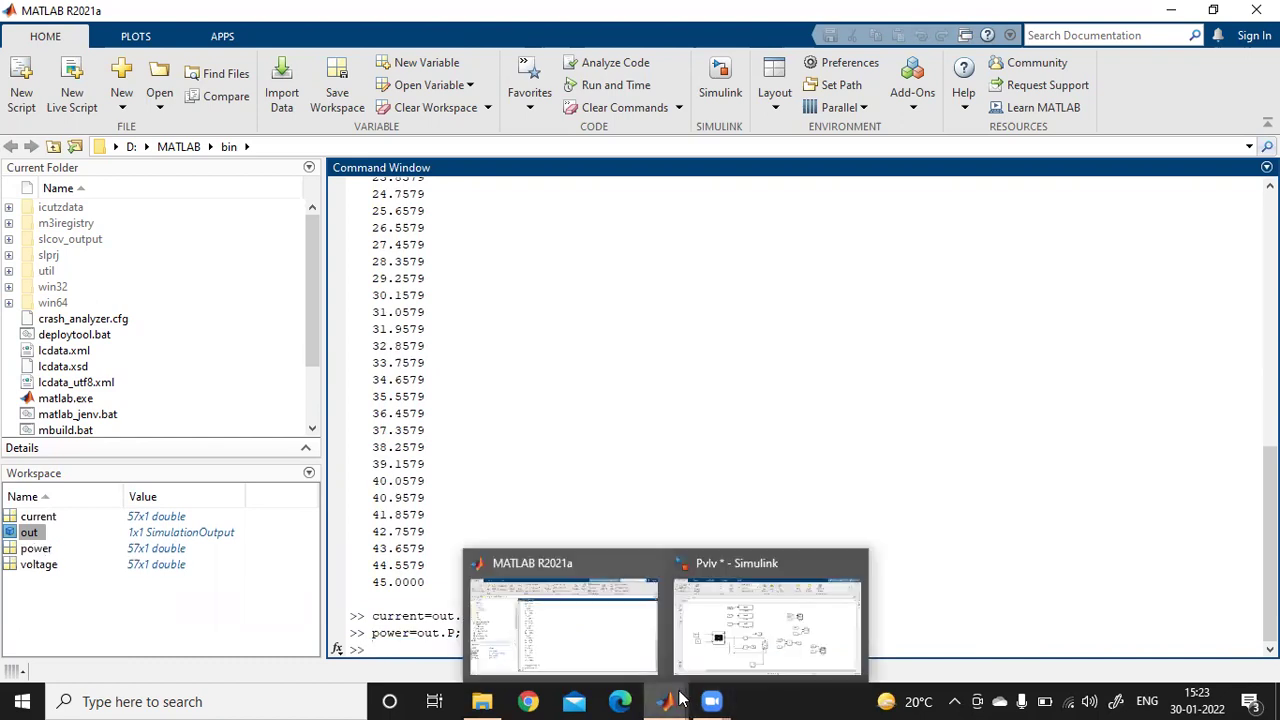
{"action": "left_click", "coordinate": [725, 615]}
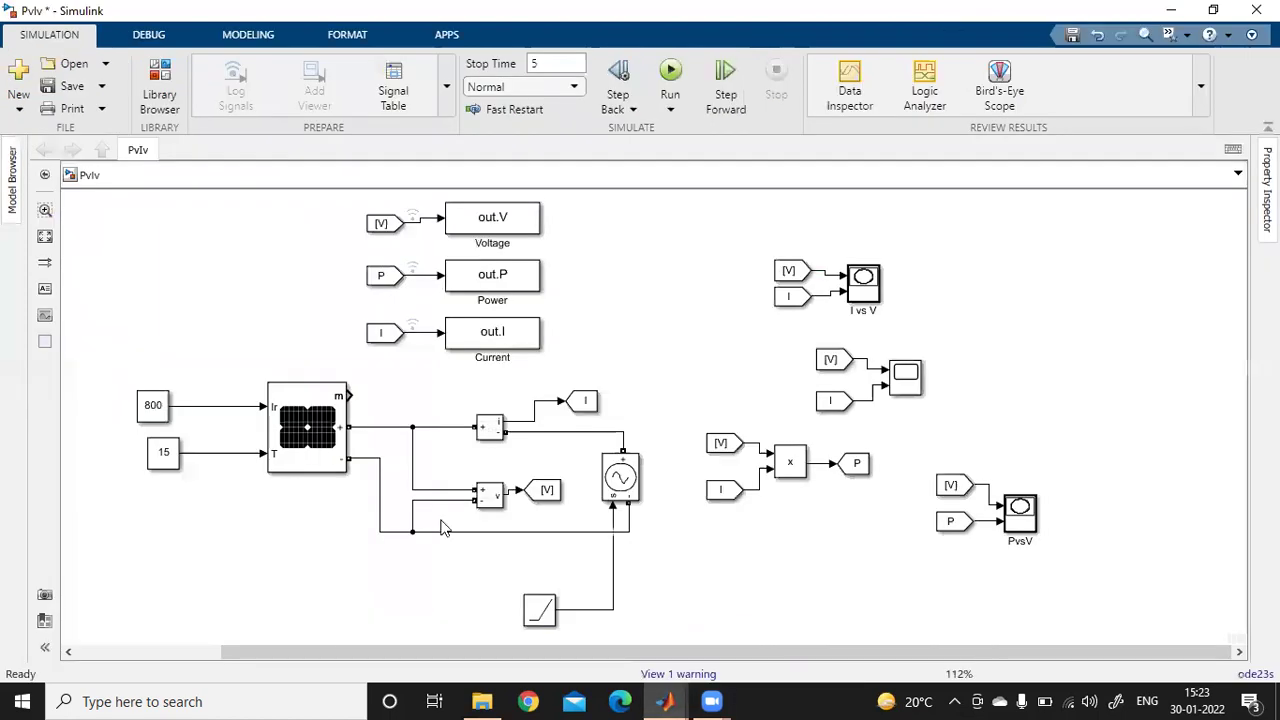
{"action": "double_click", "coordinate": [161, 401]}
{"action": "type", "text": "1"}
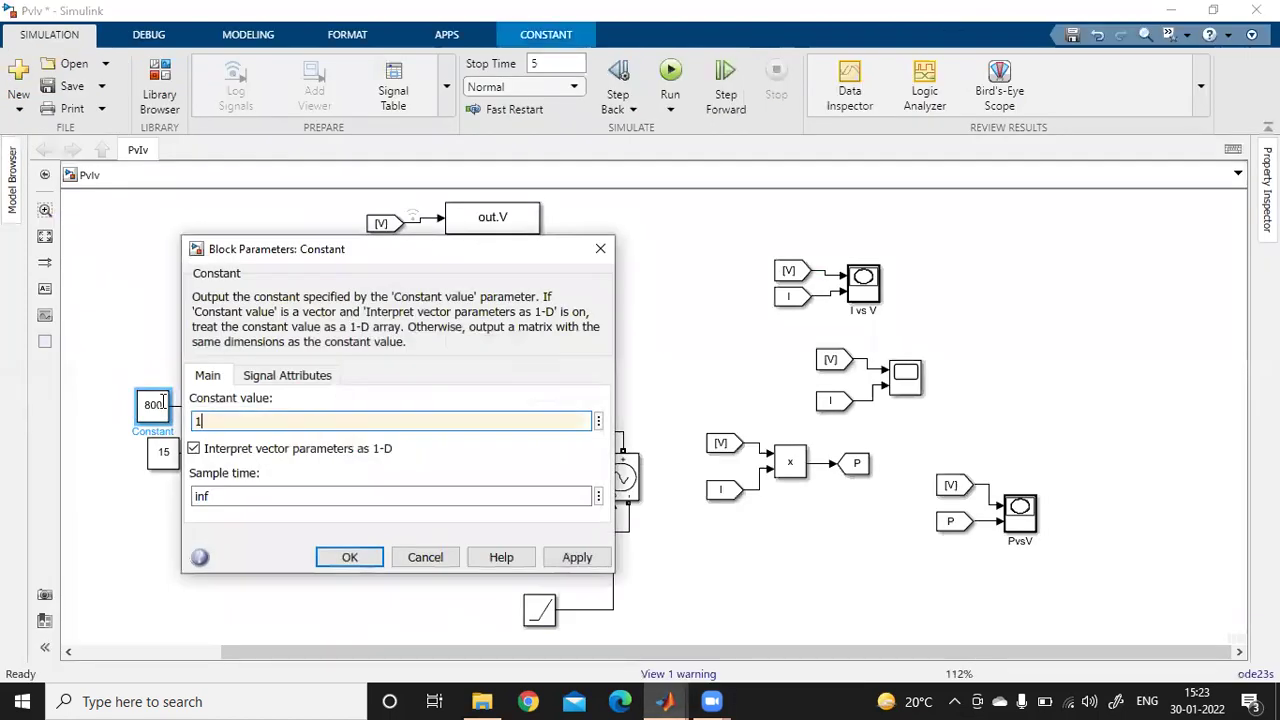
{"action": "type", "text": "000"}
{"action": "key", "text": "Return"}
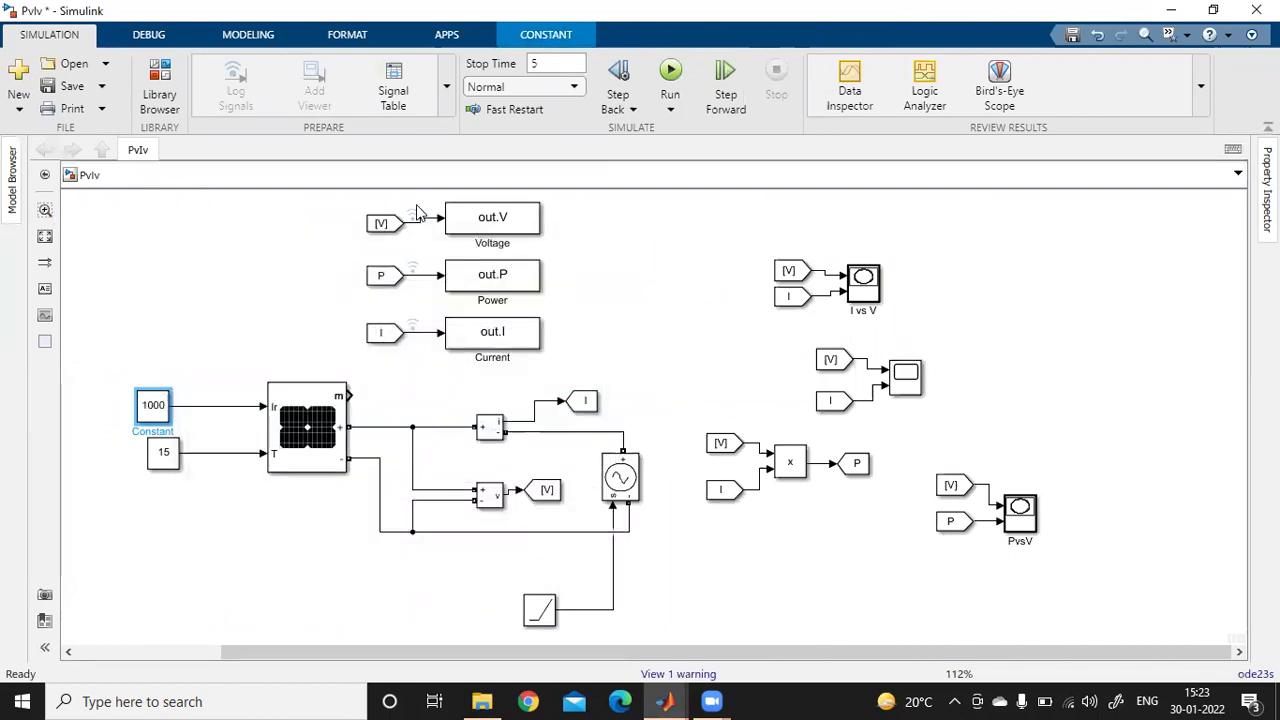
Run the simulation at irradiance 1000 and close the PvsV and I vs V plot windows.
{"action": "left_click", "coordinate": [676, 70]}
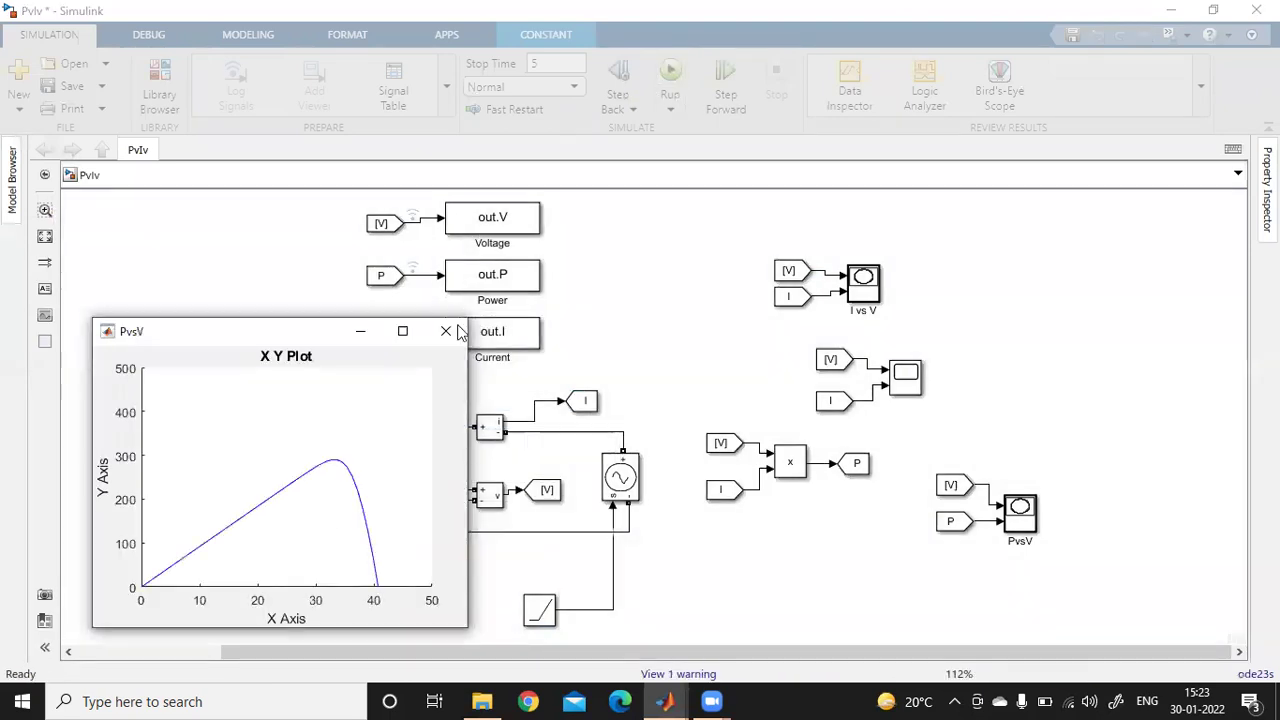
{"action": "left_click", "coordinate": [443, 340]}
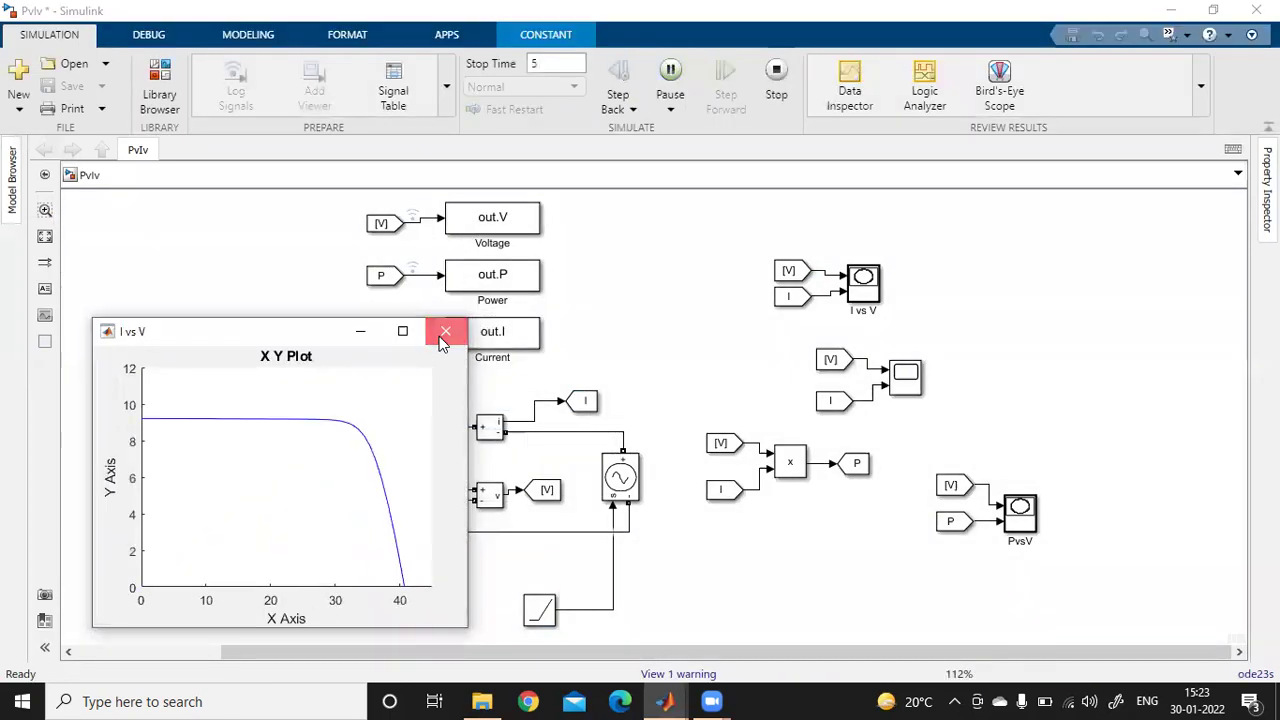
{"action": "left_click", "coordinate": [441, 337]}
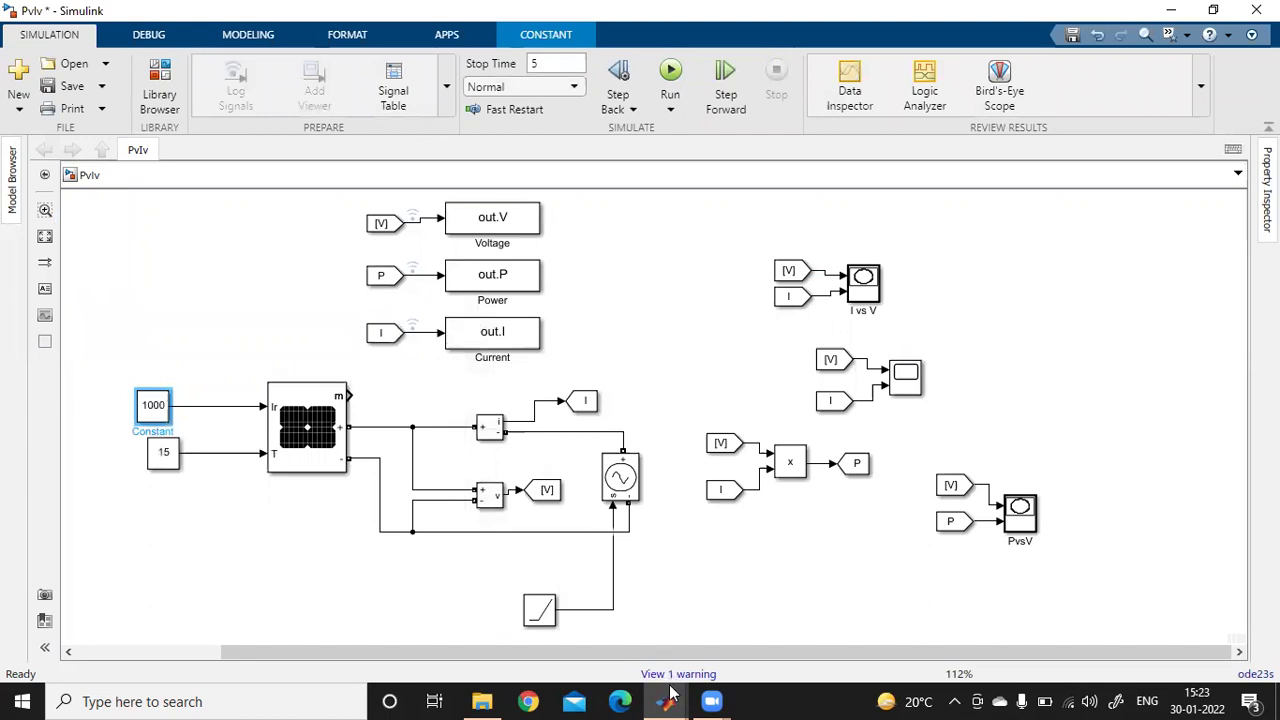
Switch to MATLAB, inspect the signals in the out variable, and store the new voltage data with voltage1=out.V;.
{"action": "mouse_move", "coordinate": [668, 699]}
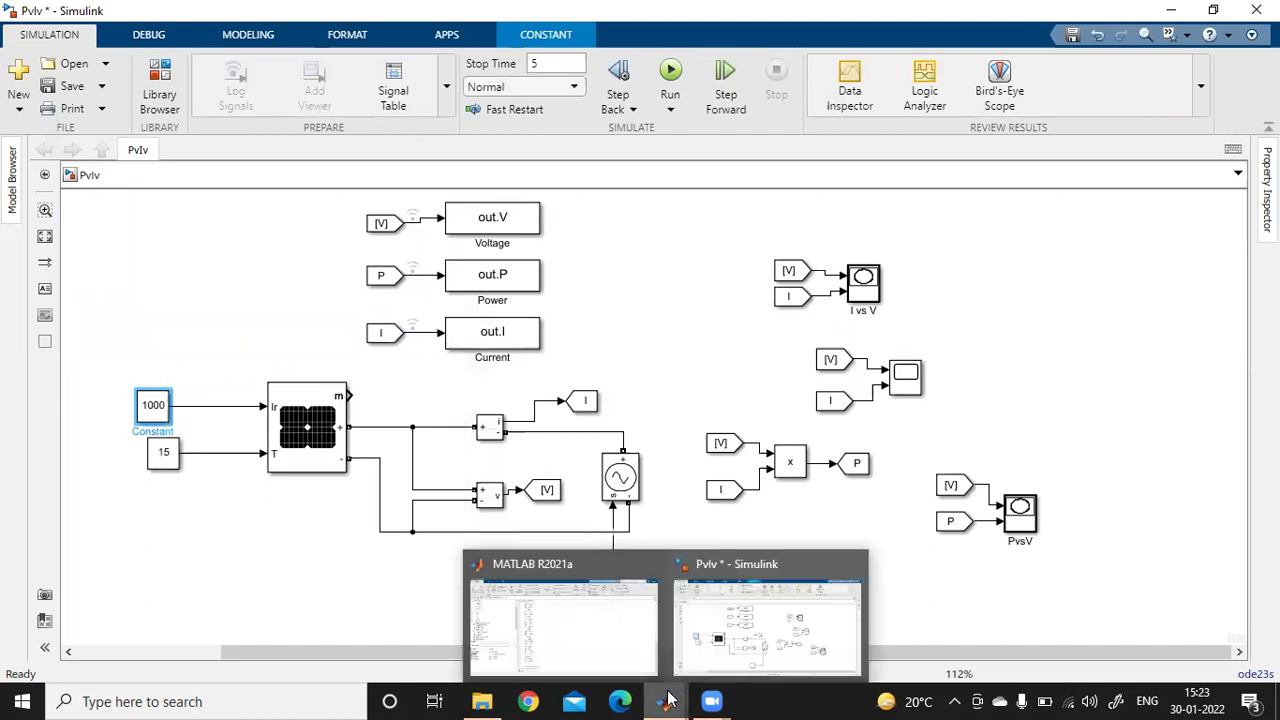
{"action": "left_click", "coordinate": [612, 633]}
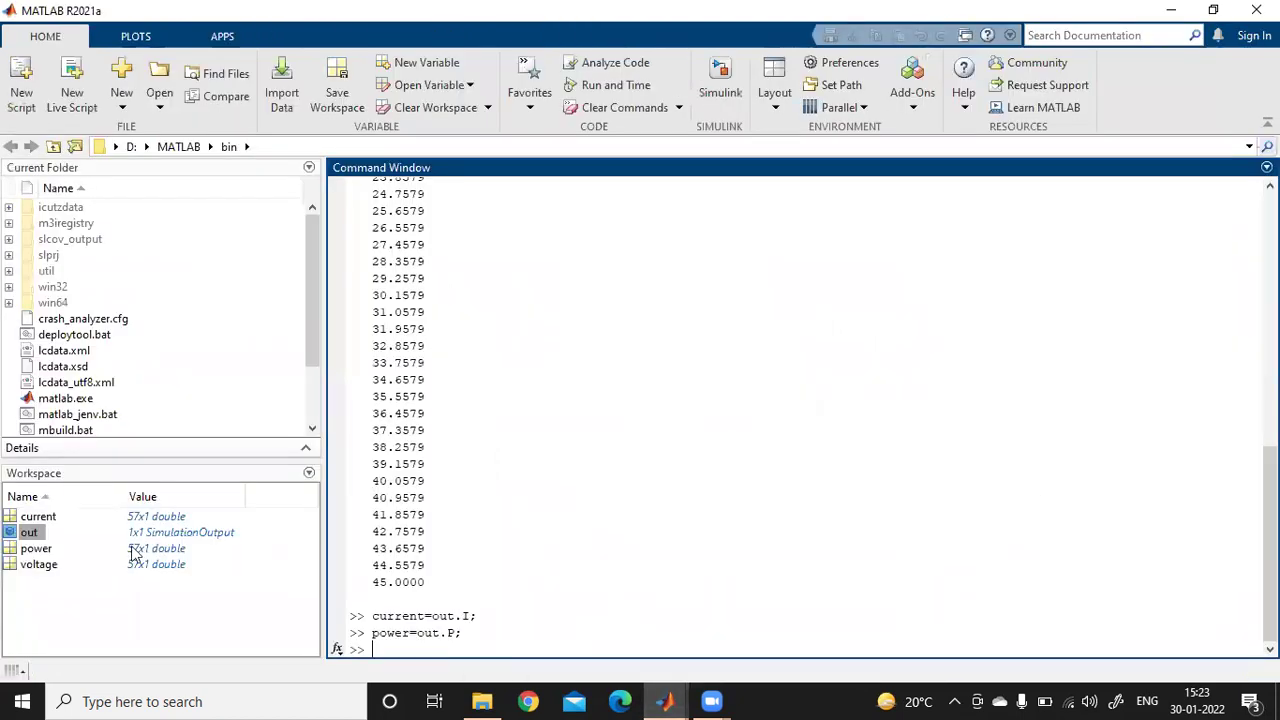
{"action": "double_click", "coordinate": [32, 533]}
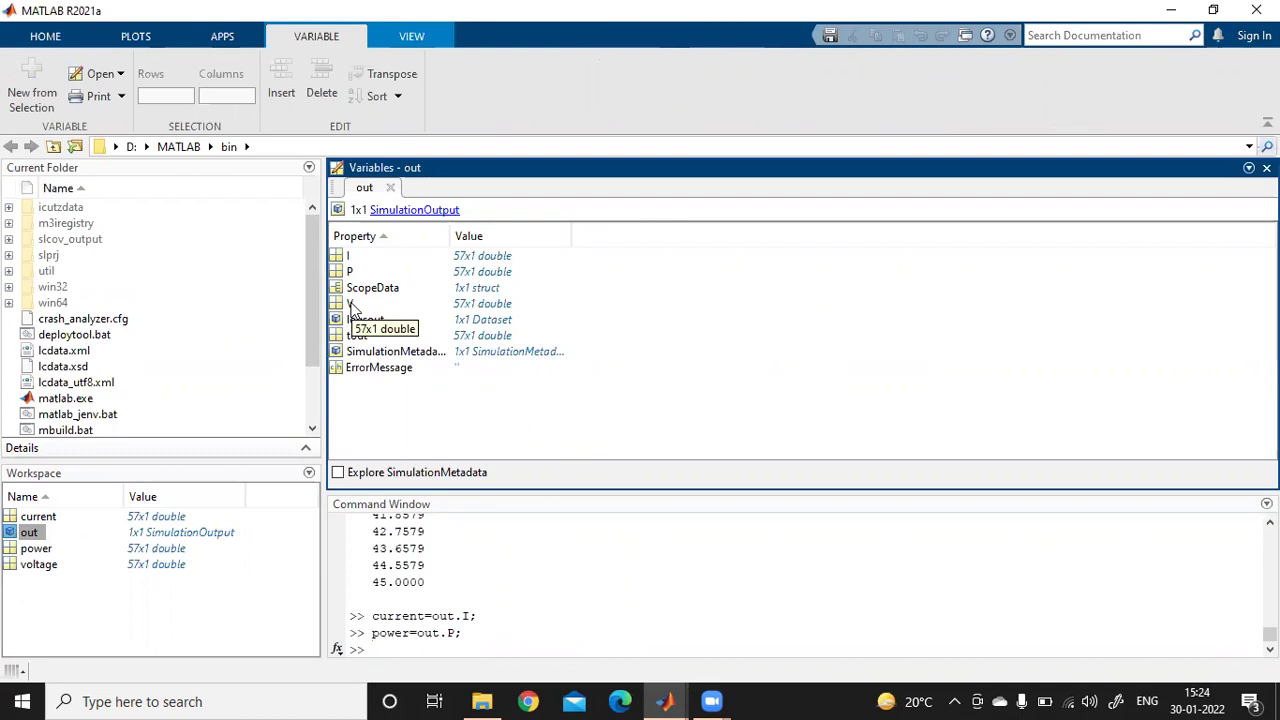
{"action": "left_click", "coordinate": [390, 187]}
{"action": "type", "text": "voltage="}
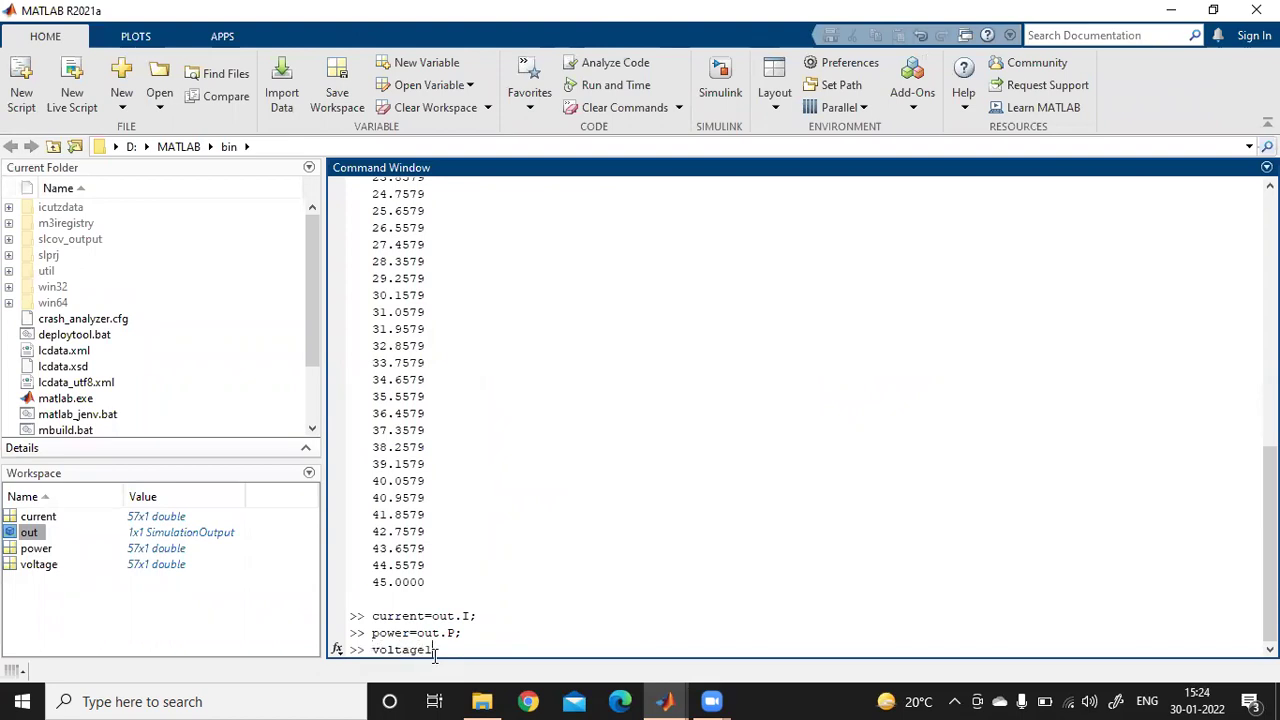
{"action": "type", "text": "out.V;"}
{"action": "key", "text": "Return"}
Store the new run's current and power data in the workspace with current1=out.I; and power1=out.P;.
{"action": "type", "text": "cur"}
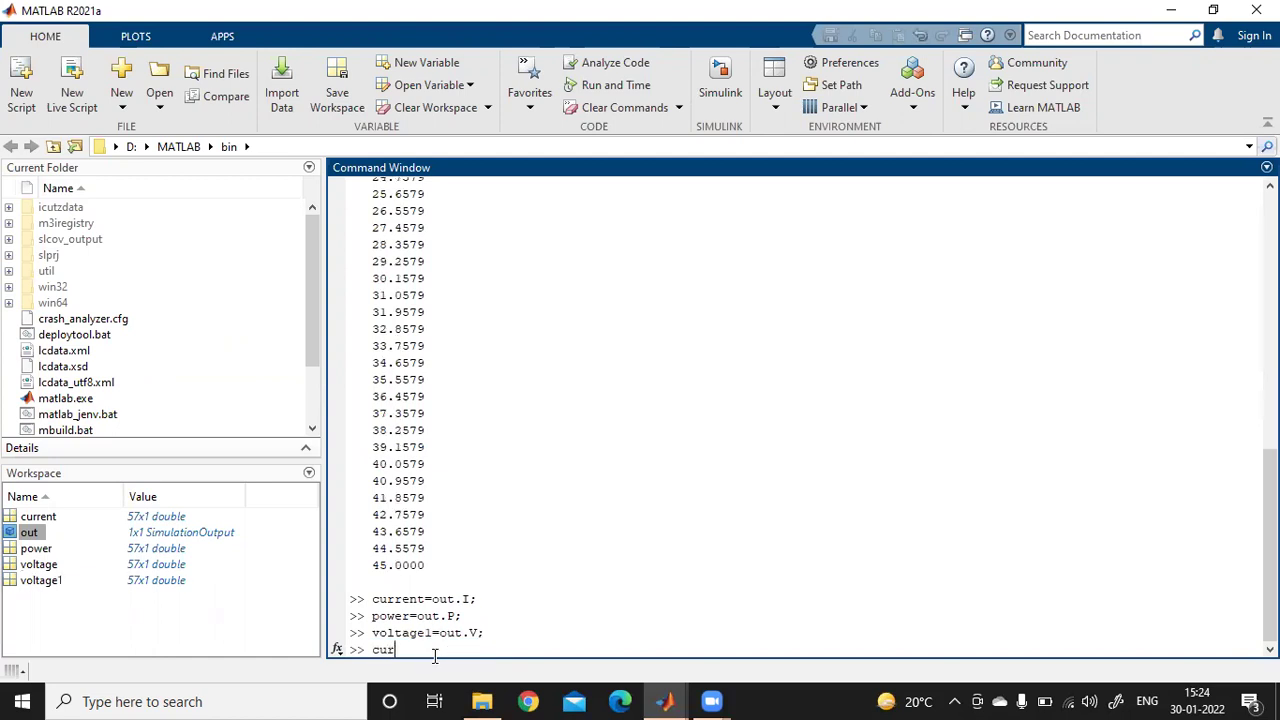
{"action": "type", "text": "rent1=out.I;"}
{"action": "key", "text": "Return"}
{"action": "type", "text": "powe"}
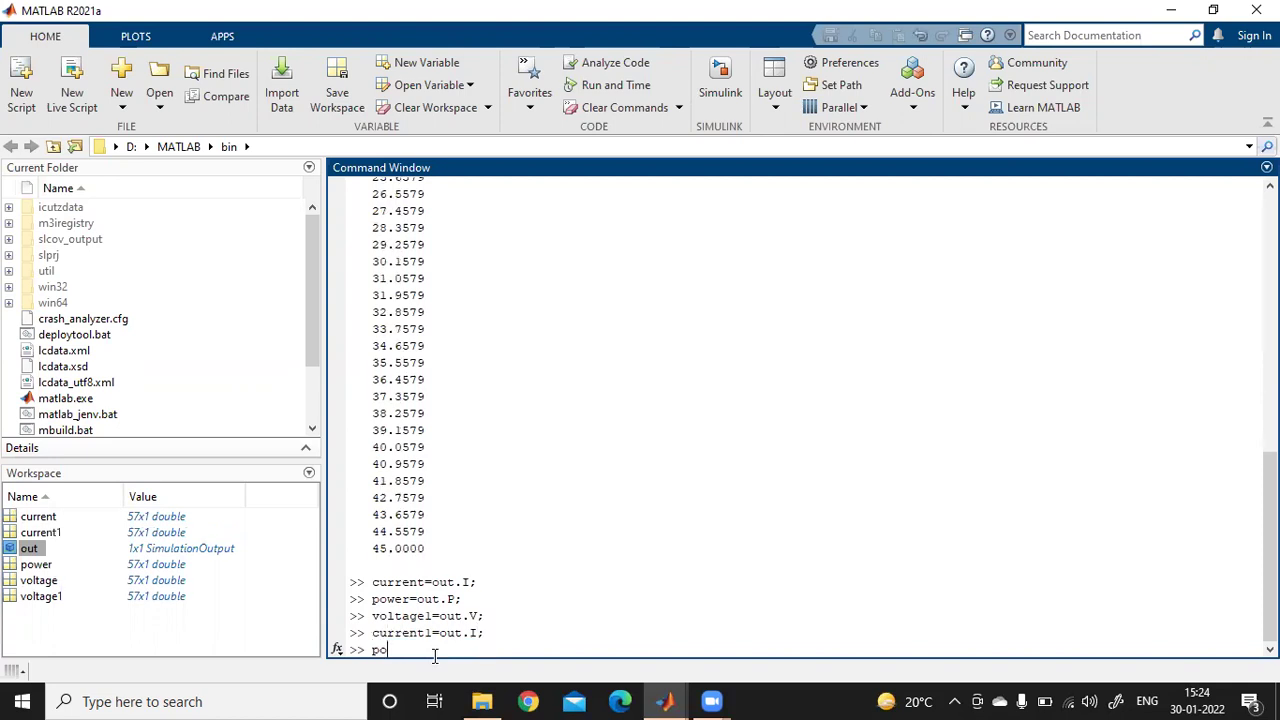
{"action": "type", "text": "r1("}
{"action": "key", "text": "BackSpace"}
{"action": "type", "text": "=out.P;"}
{"action": "key", "text": "Return"}
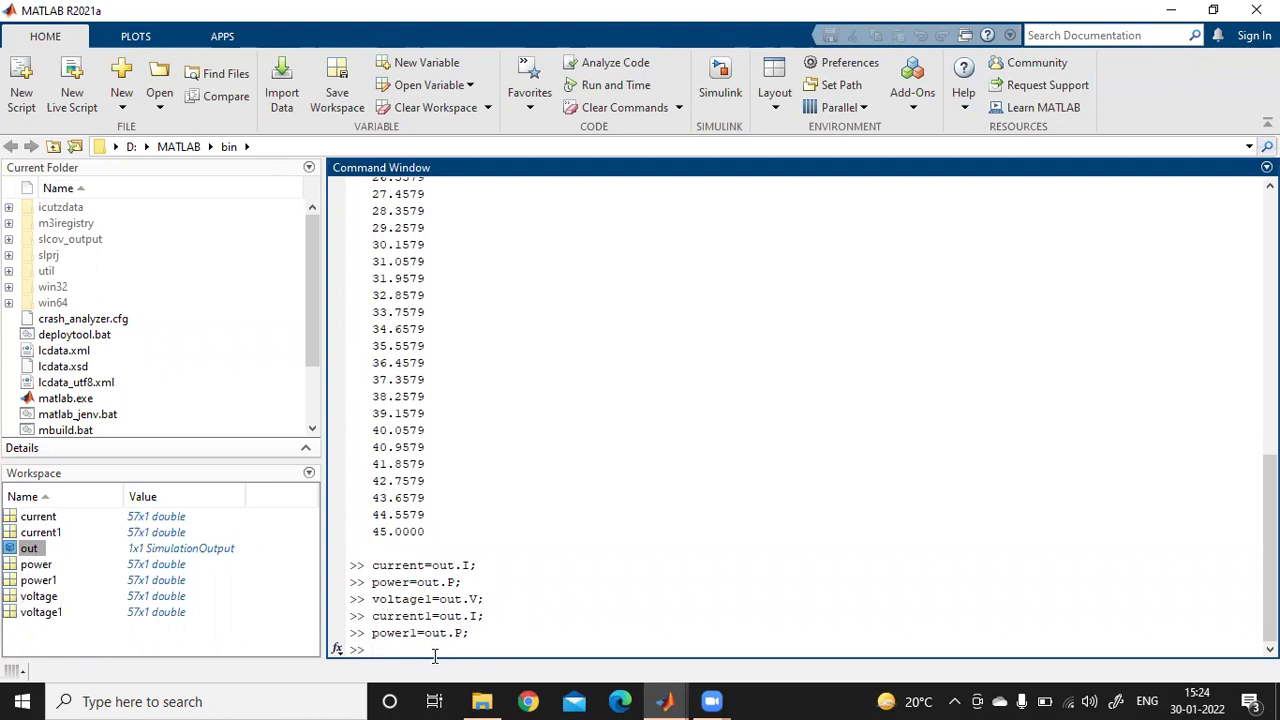
Plot both I-V curves together with plot(voltage,current,voltage1,current1), and close the figure after viewing it.
{"action": "type", "text": "plot(voltage,current"}
{"action": "type", "text": ",voltage1,current1"}
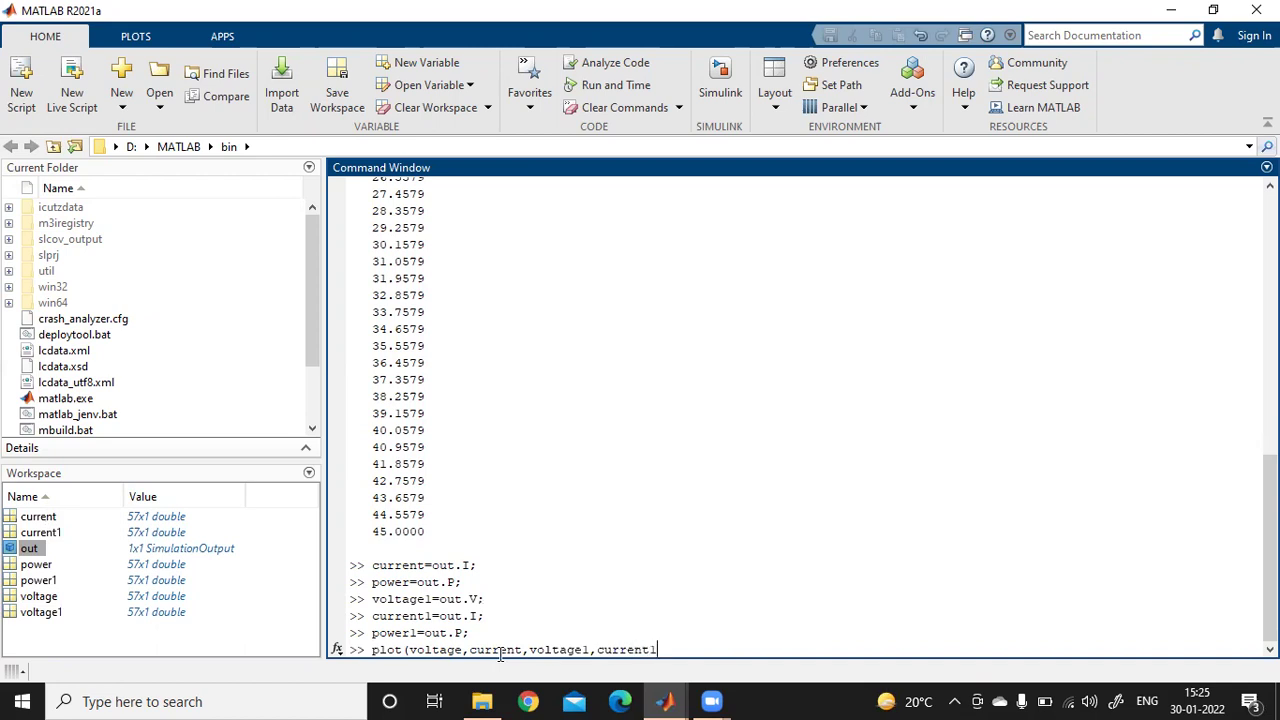
{"action": "type", "text": ")"}
{"action": "key", "text": "Return"}
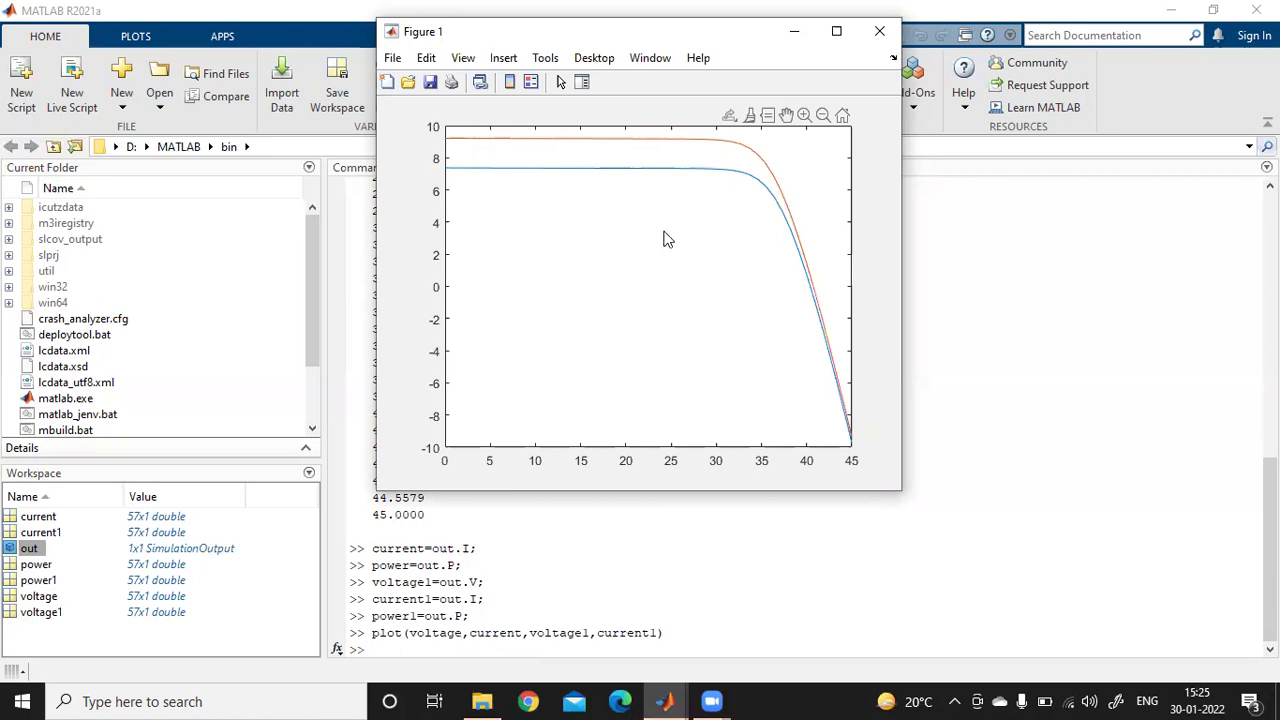
{"action": "left_click", "coordinate": [879, 31]}
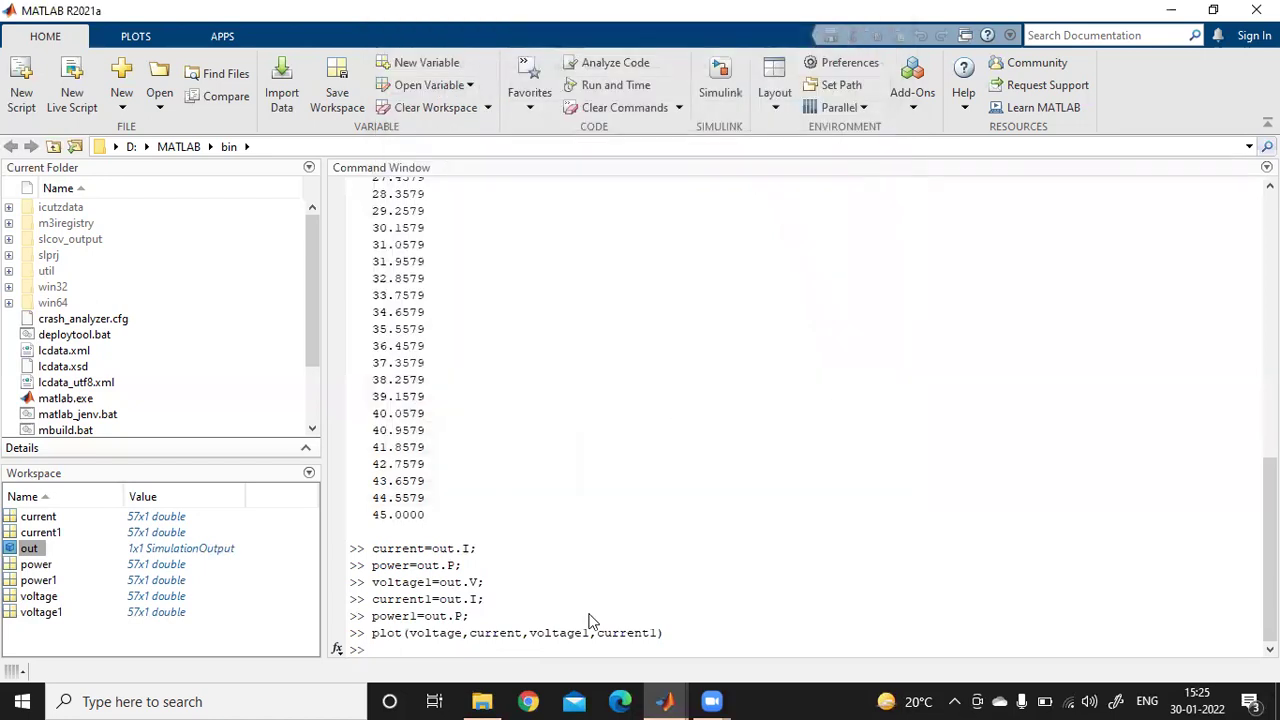
Switch to the Simulink model and set the constant feeding the PV array's Ir input to 1100.
{"action": "mouse_move", "coordinate": [658, 700]}
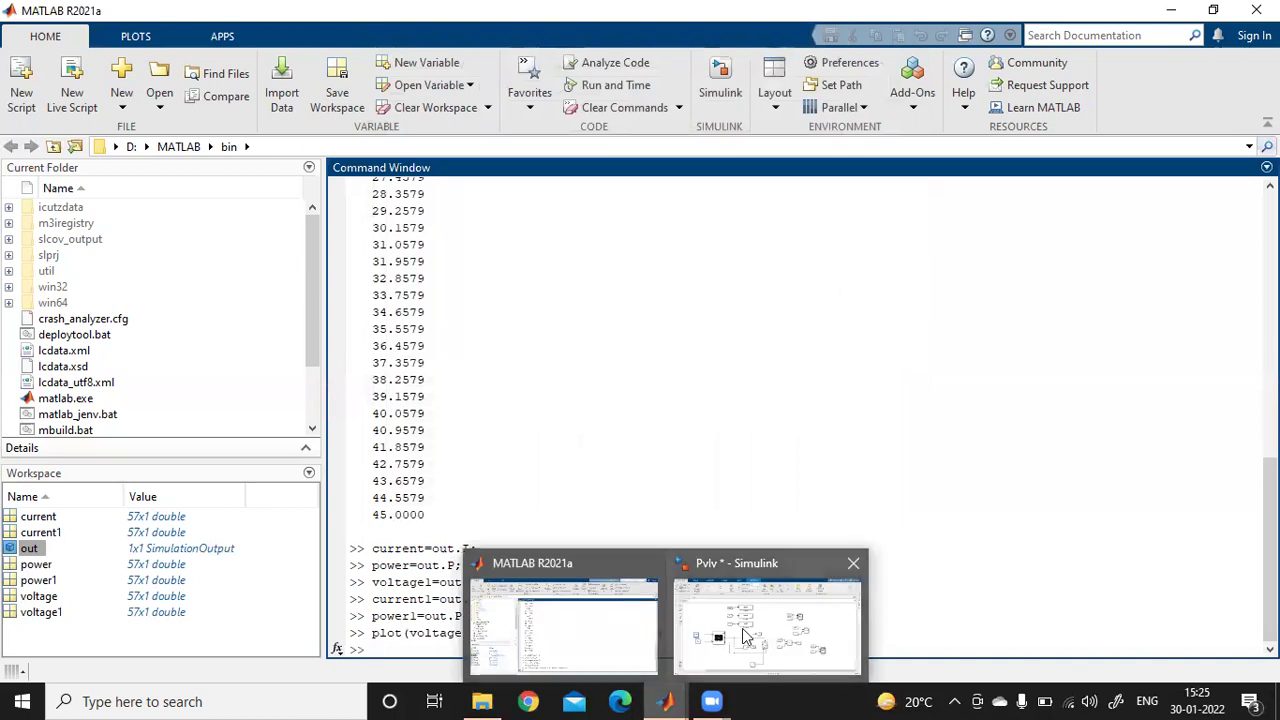
{"action": "left_click", "coordinate": [743, 632]}
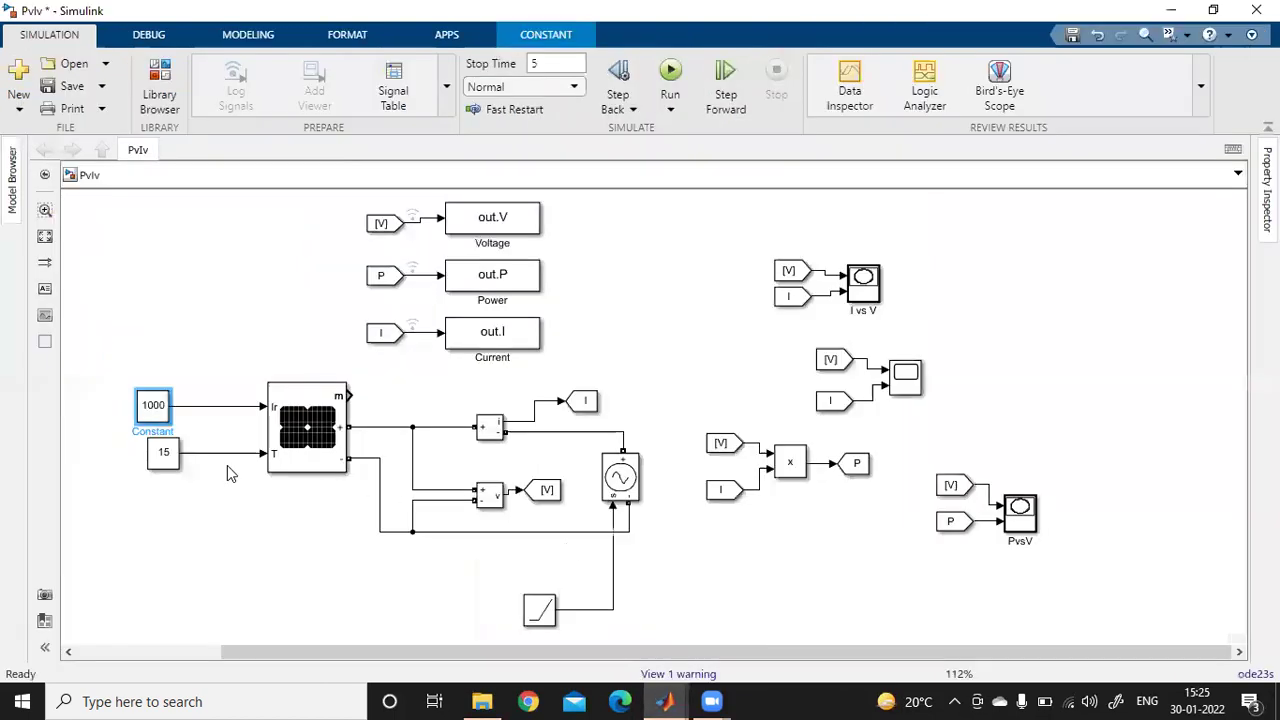
{"action": "double_click", "coordinate": [155, 406]}
{"action": "type", "text": "1100"}
{"action": "key", "text": "Return"}
Run the simulation at irradiance 1100 and close the XY plot windows.
{"action": "left_click", "coordinate": [670, 72]}
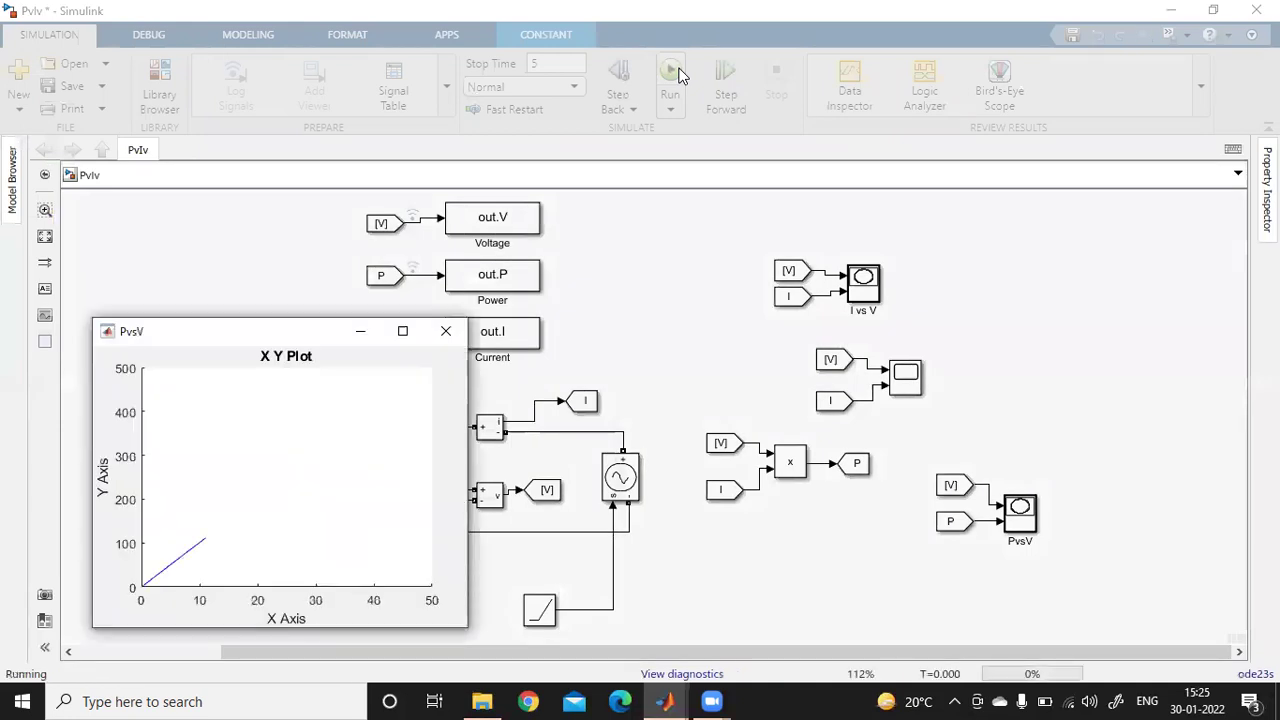
{"action": "left_click", "coordinate": [446, 331]}
{"action": "left_click", "coordinate": [447, 331]}
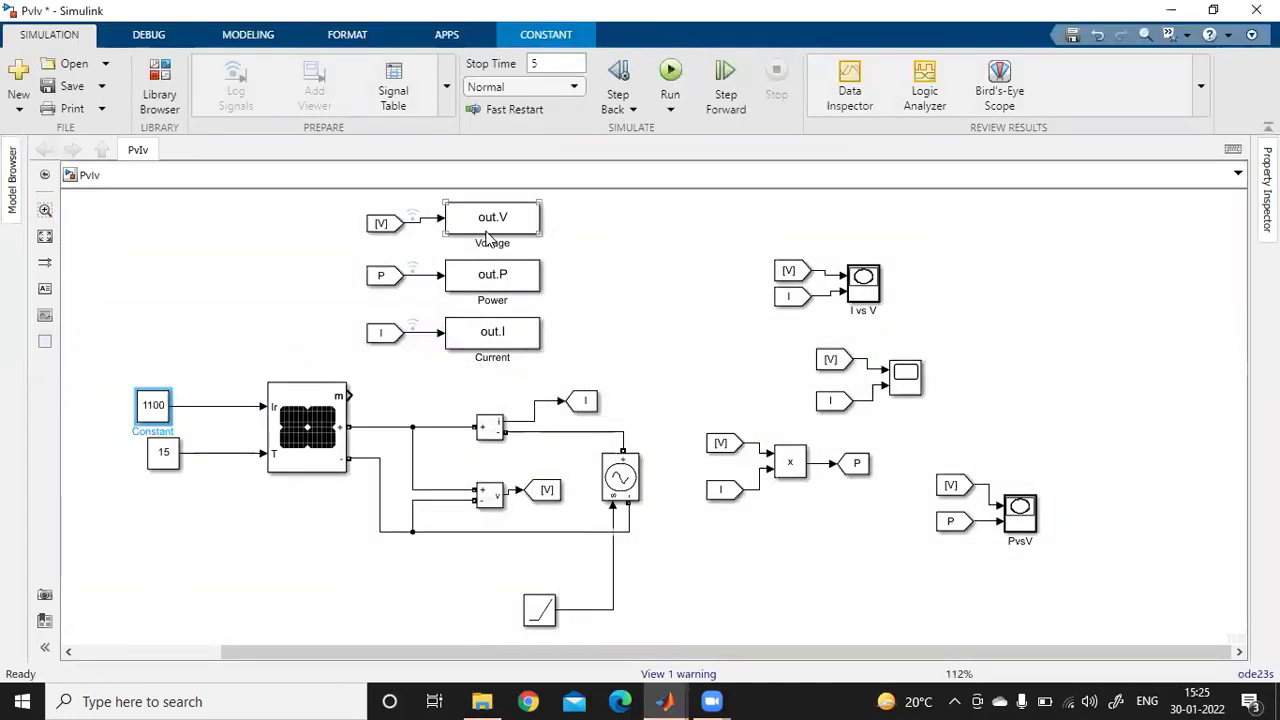
Switch to MATLAB and plot the stored I-V curves with the latest run using plot(voltage,current,voltage1,current1,out.V,out.I).
{"action": "left_click", "coordinate": [497, 340]}
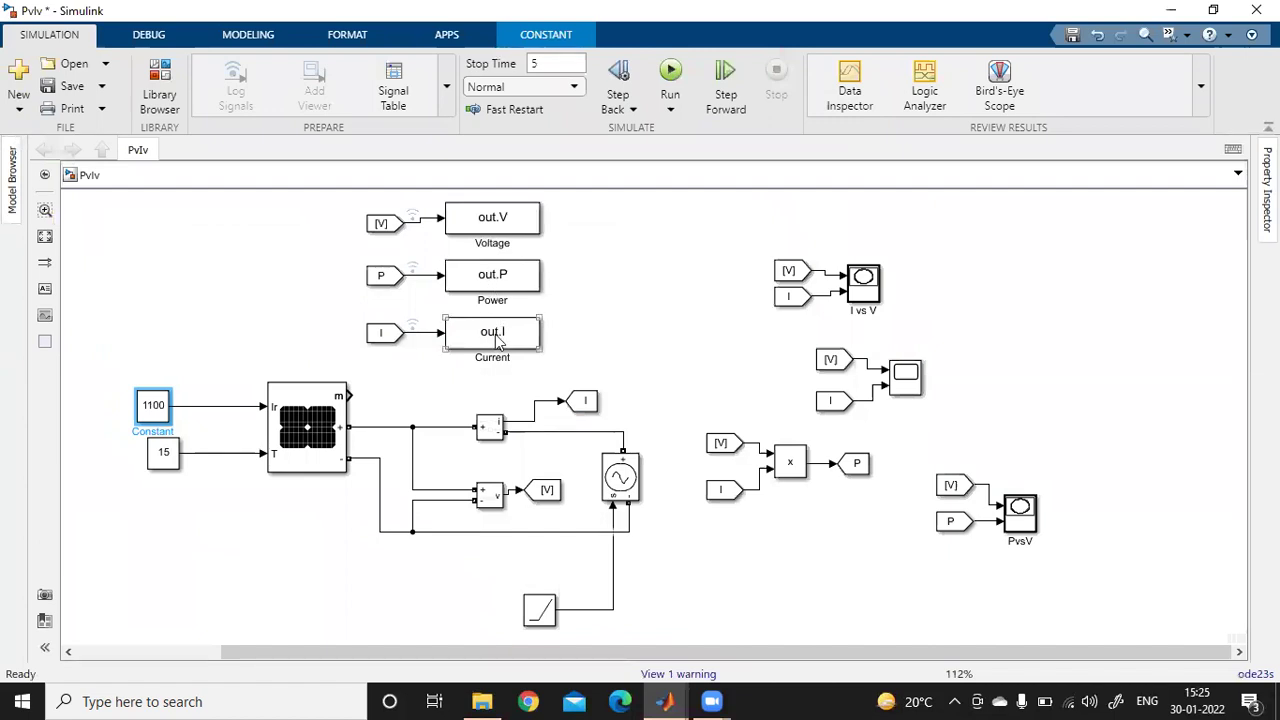
{"action": "left_click", "coordinate": [665, 701]}
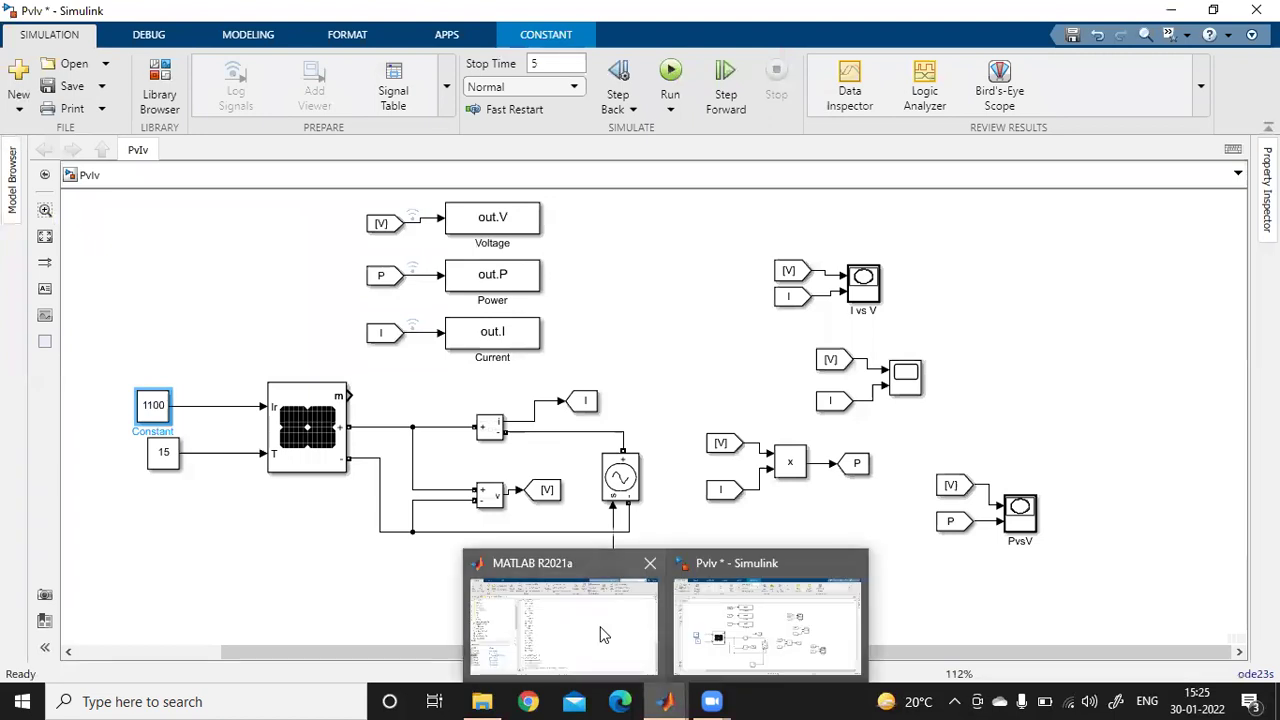
{"action": "left_click", "coordinate": [602, 632]}
{"action": "type", "text": "plot"}
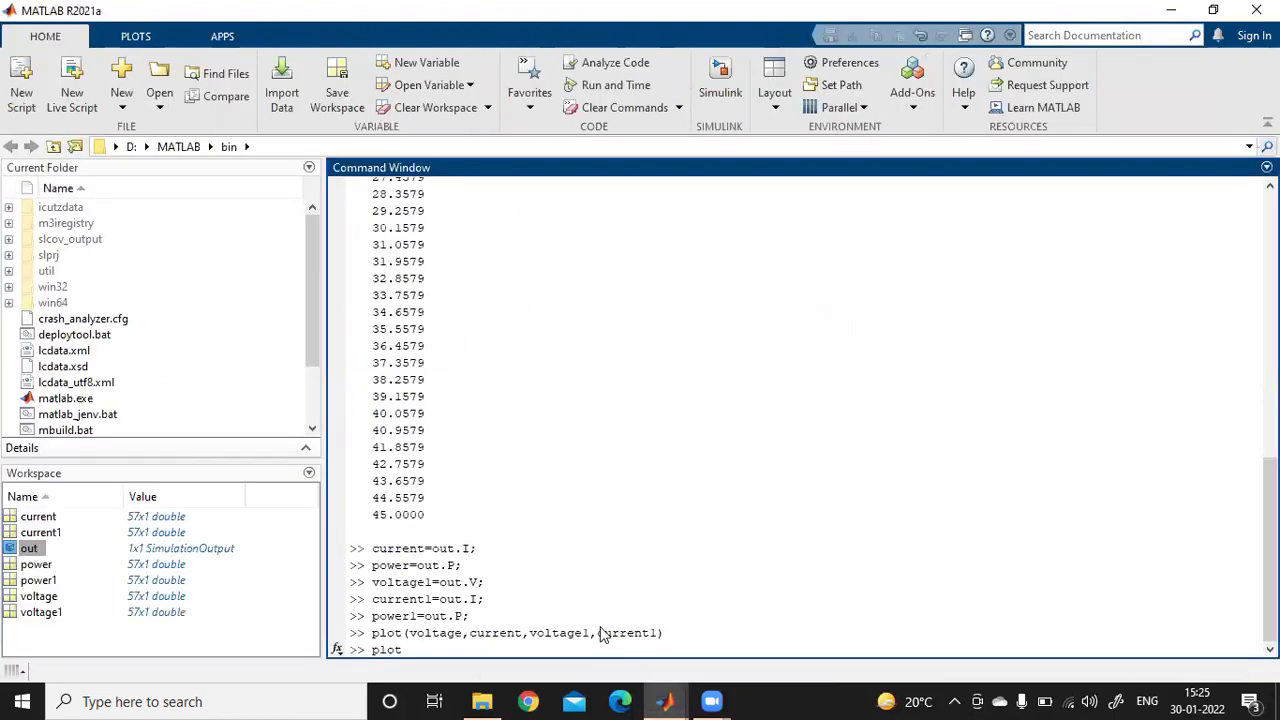
{"action": "key", "text": "Up"}
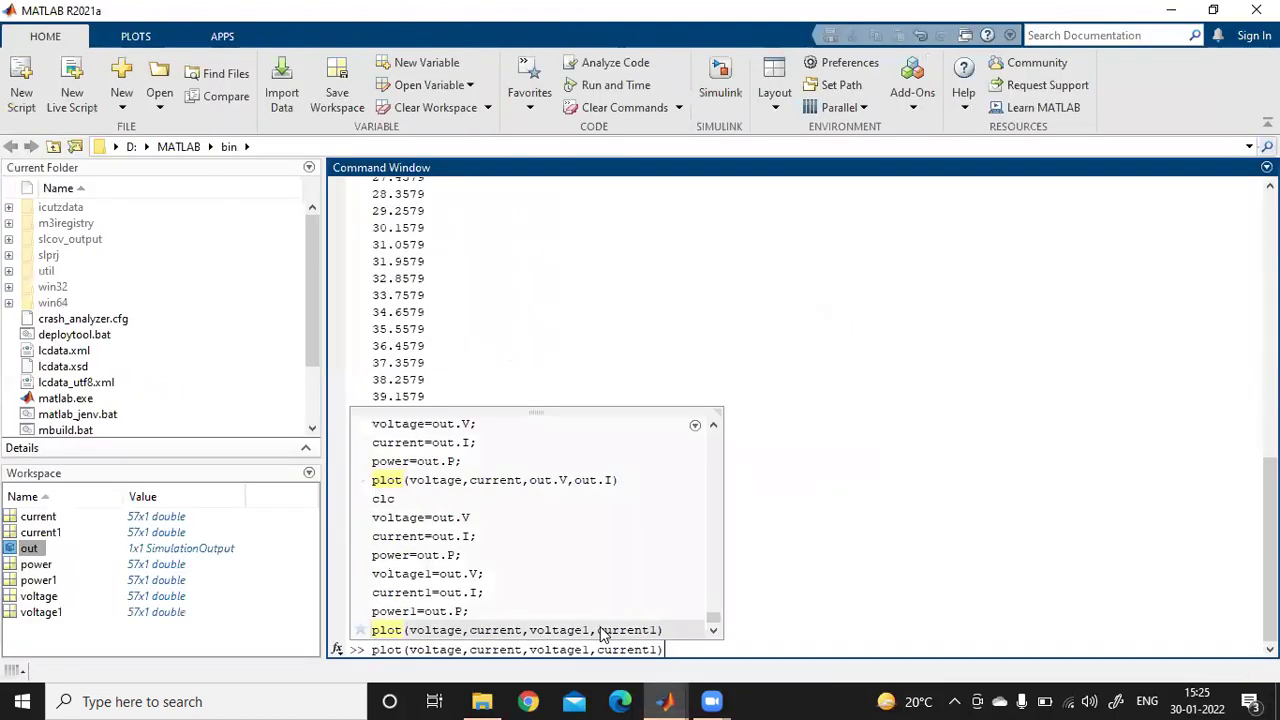
{"action": "left_click", "coordinate": [601, 625]}
{"action": "key", "text": "Left"}
{"action": "type", "text": ",out."}
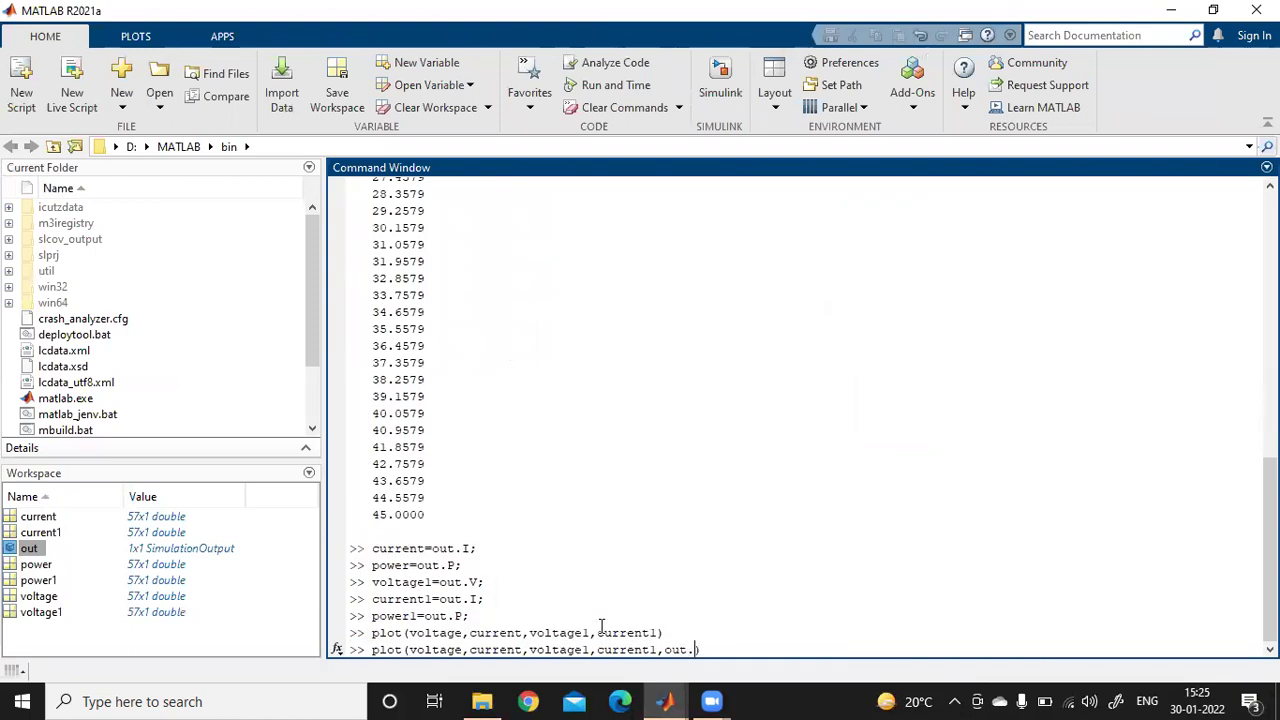
{"action": "type", "text": "V,out.I"}
{"action": "key", "text": "Return"}
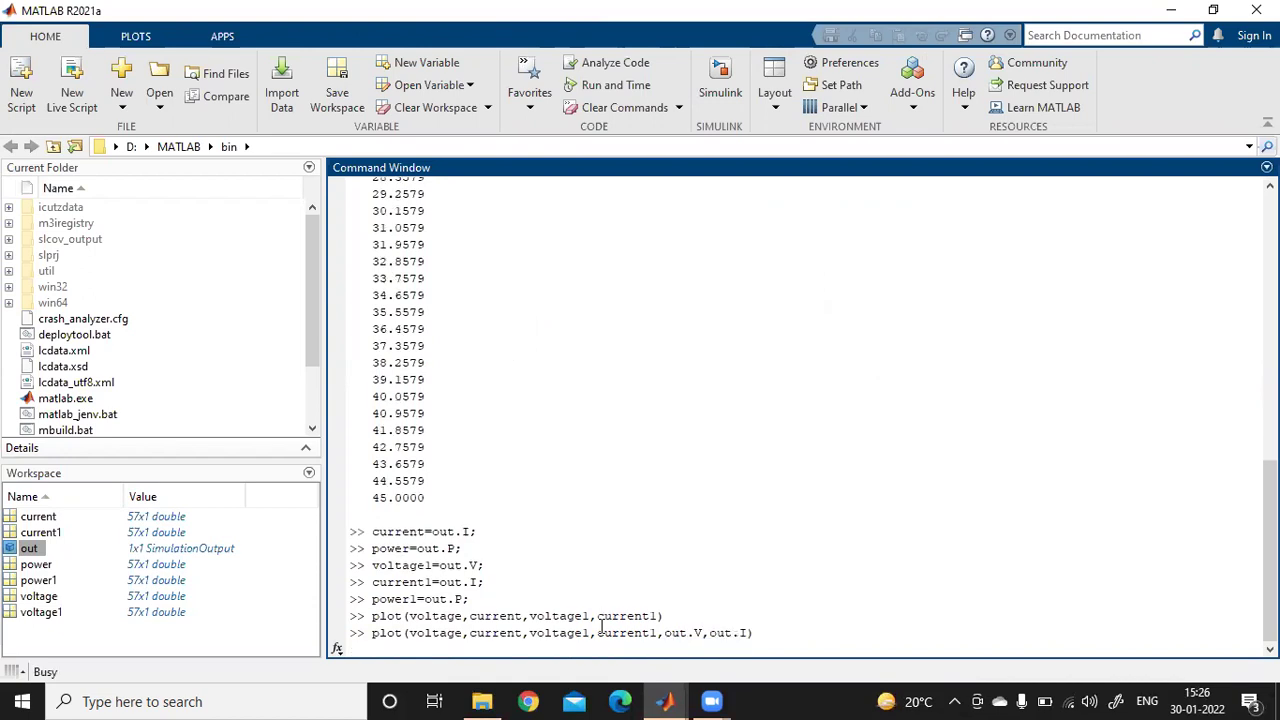